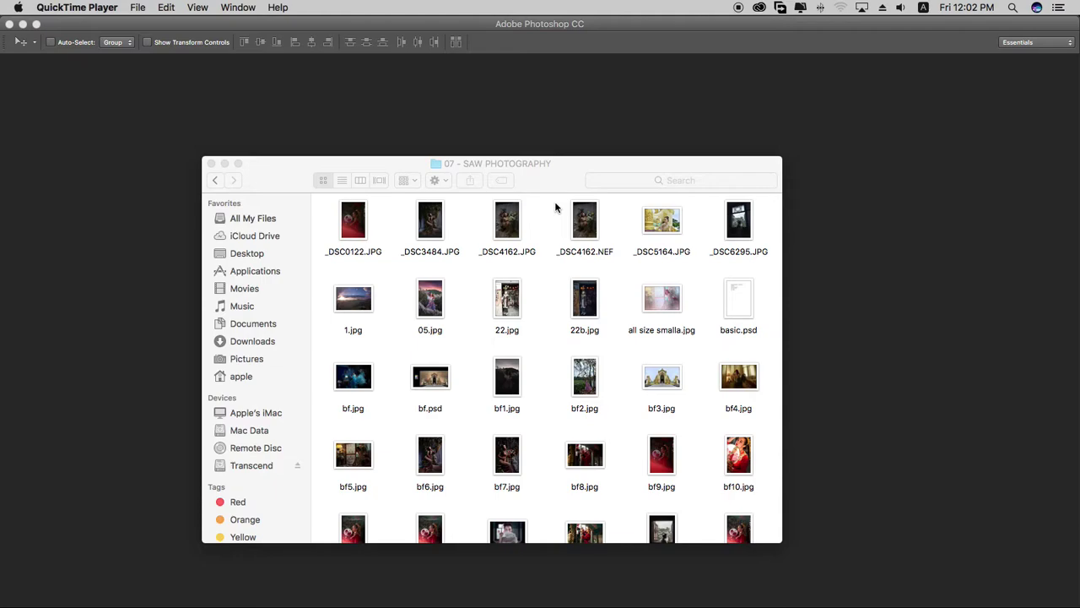
# Step: In Finder, browse from Mac Data and the Desktop into the 07 - SAW PHOTOGRAPHY folder
pyautogui.click(564, 236)
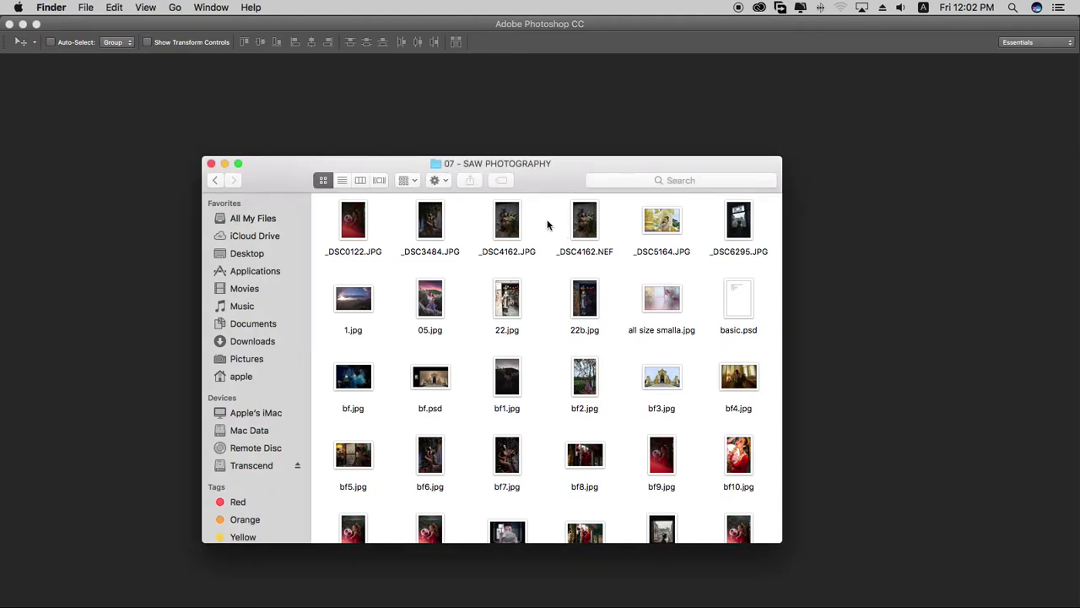
pyautogui.click(498, 220)
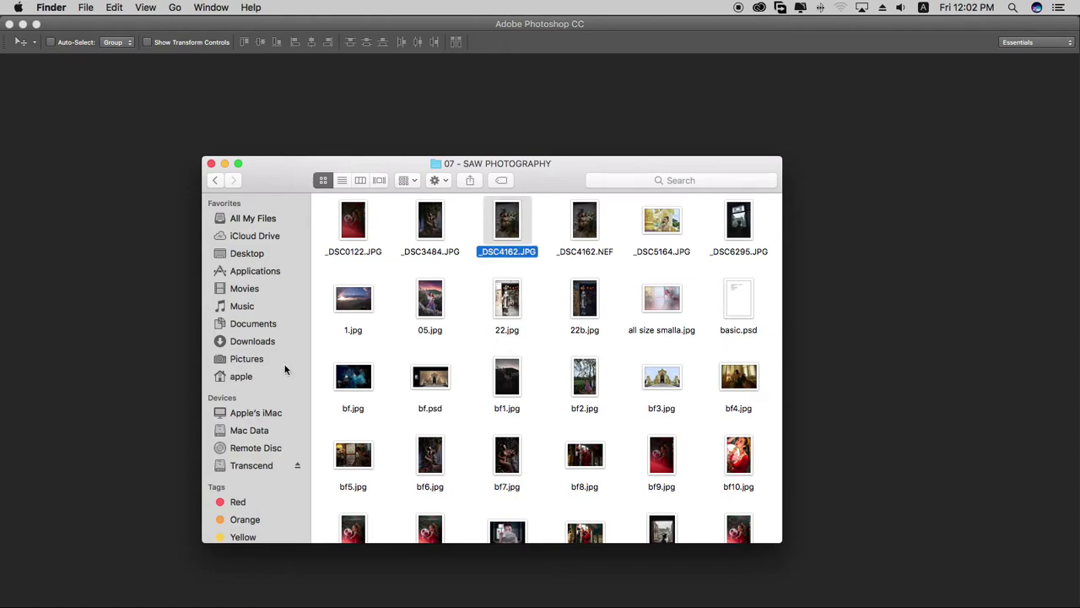
pyautogui.moveTo(284, 184); pyautogui.dragTo(367, 209)
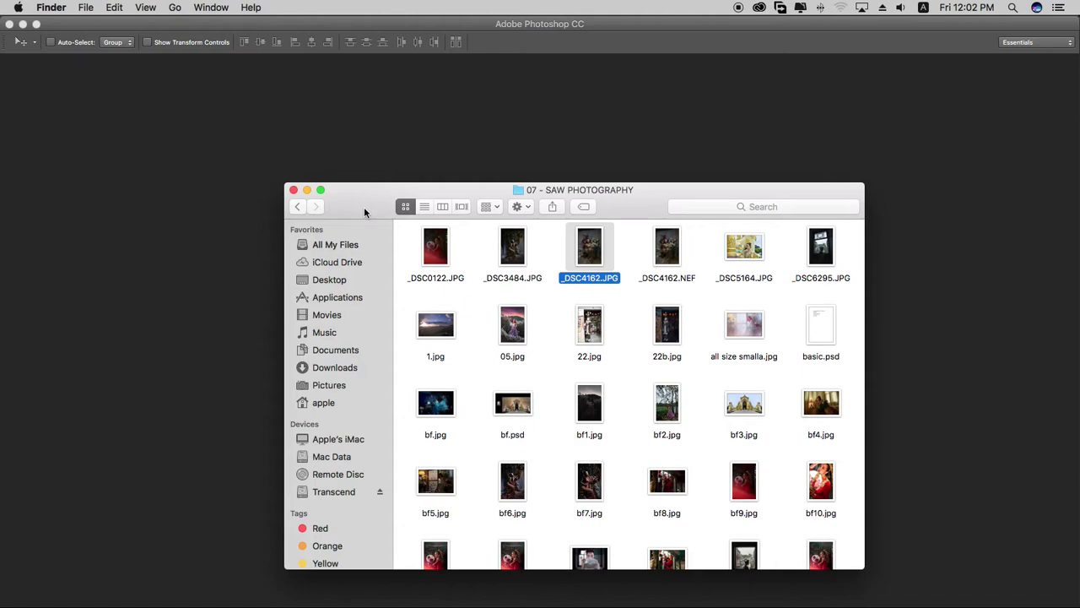
pyautogui.click(340, 456)
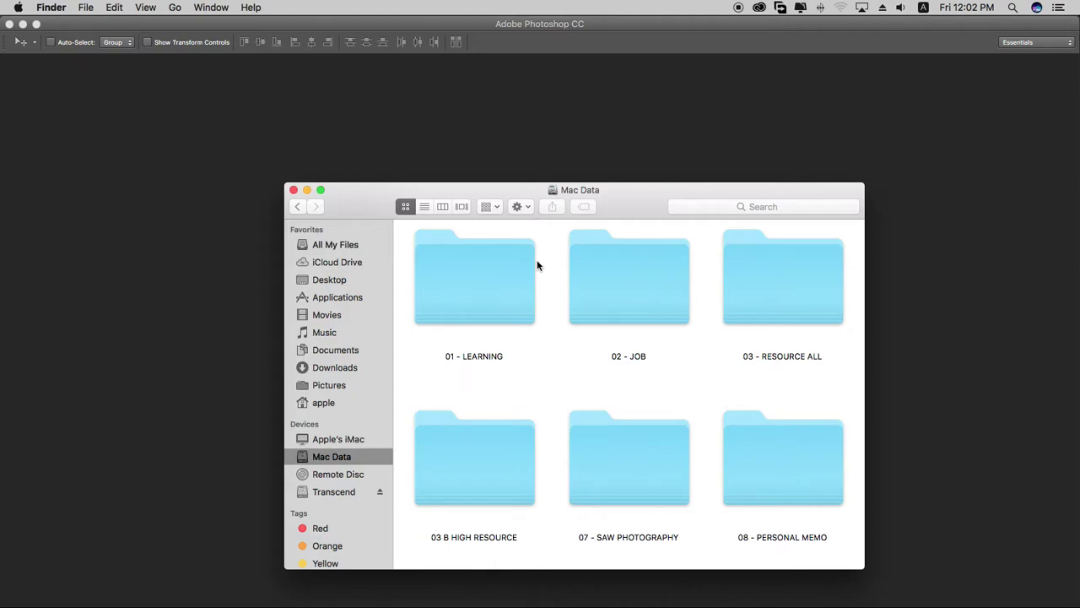
pyautogui.click(351, 279)
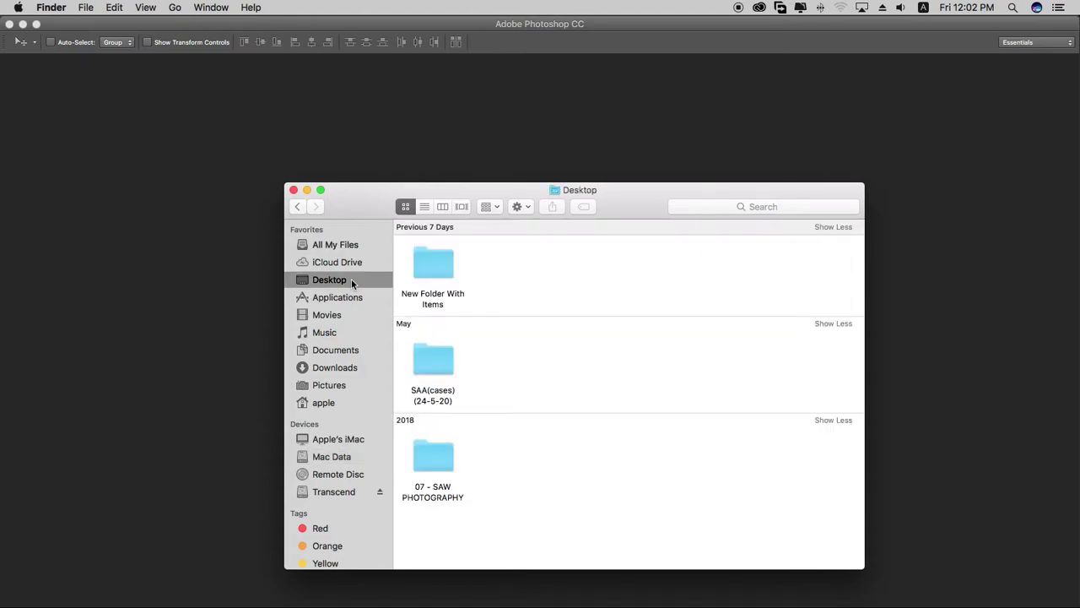
pyautogui.click(445, 447)
pyautogui.doubleClick(445, 448)
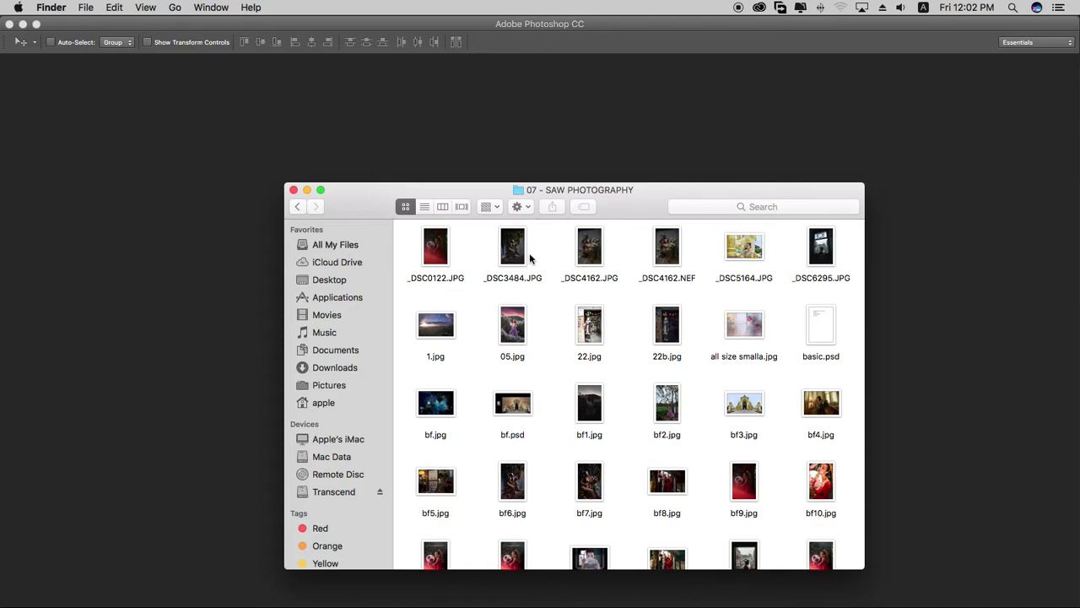
# Step: Try selecting _DSC4162.NEF, _DSC4162.JPG and _DSC3484.JPG together, then clear the selection
pyautogui.click(658, 249)
pyautogui.click(587, 253)
pyautogui.click(520, 258)
pyautogui.click(626, 257)
pyautogui.click(643, 253)
pyautogui.keyDown('super'); pyautogui.click(578, 257); pyautogui.keyUp('super')
pyautogui.keyDown('super'); pyautogui.click(506, 256); pyautogui.keyUp('super')
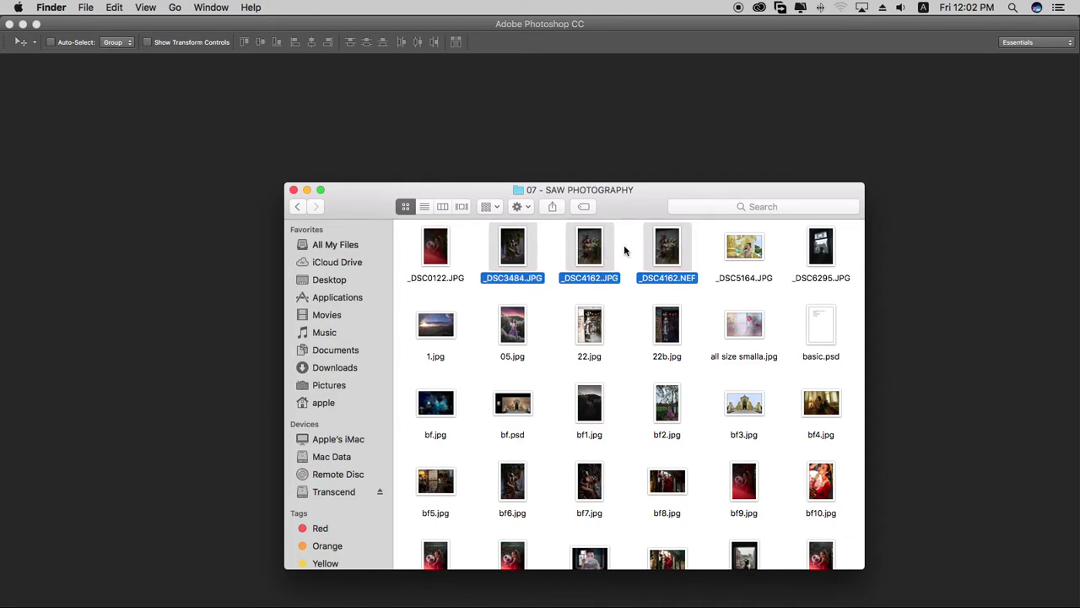
pyautogui.click(629, 251)
# Step: In Photoshop, open 1.jpg via File > Open and close it, twice, then cancel the Open dialog
pyautogui.click(282, 82)
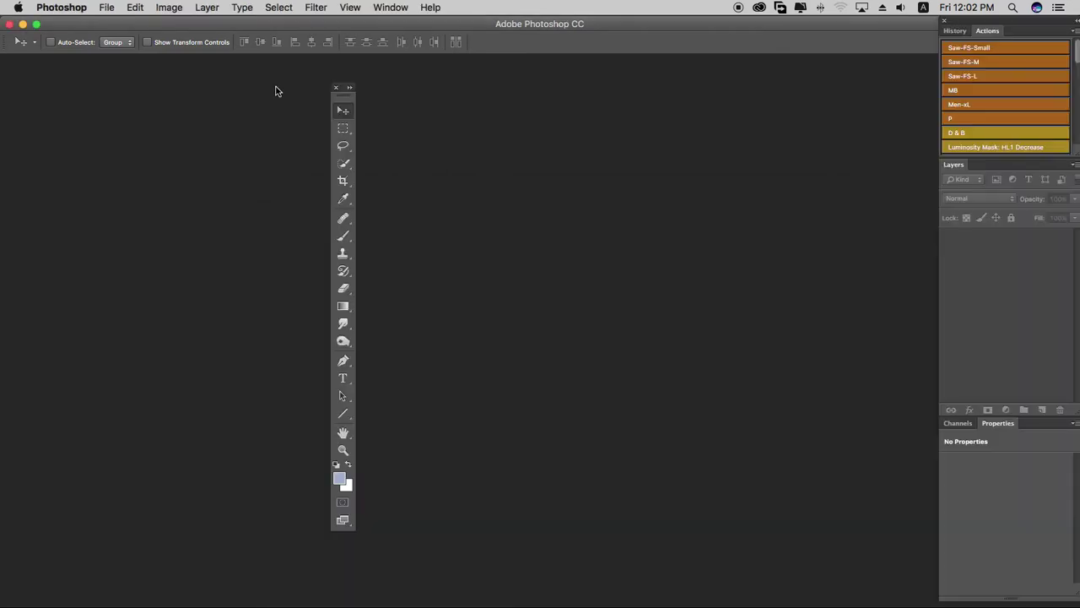
pyautogui.click(107, 7)
pyautogui.click(123, 37)
pyautogui.click(460, 154)
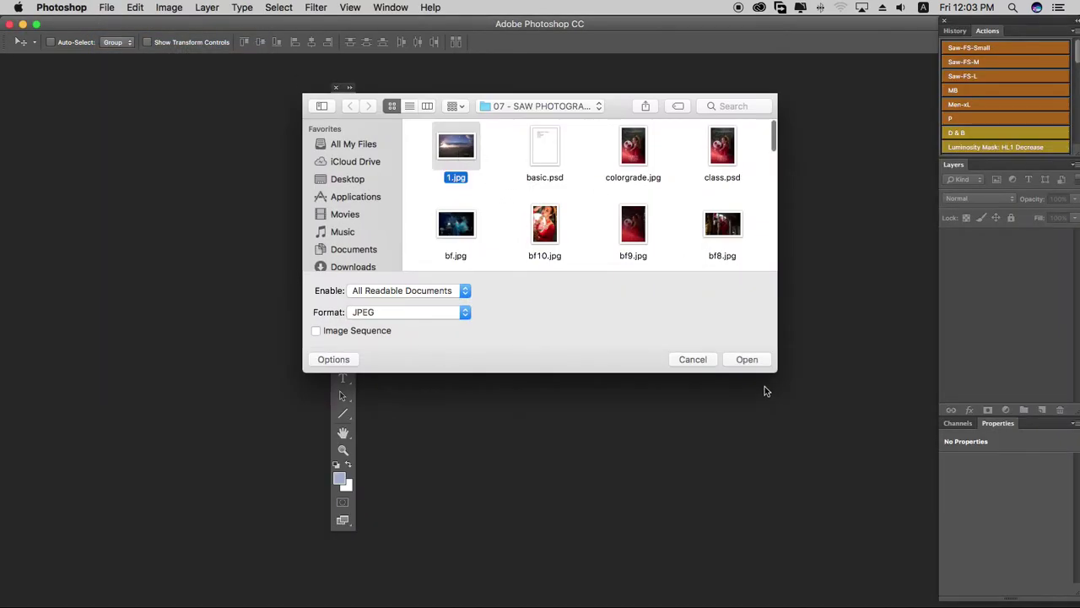
pyautogui.click(762, 360)
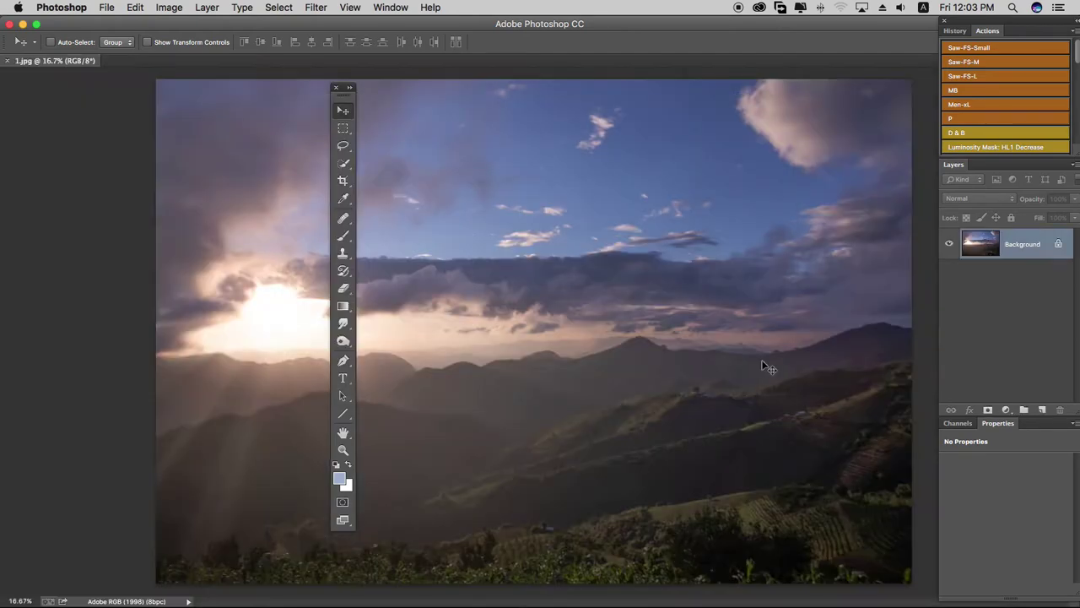
pyautogui.press('super+w')
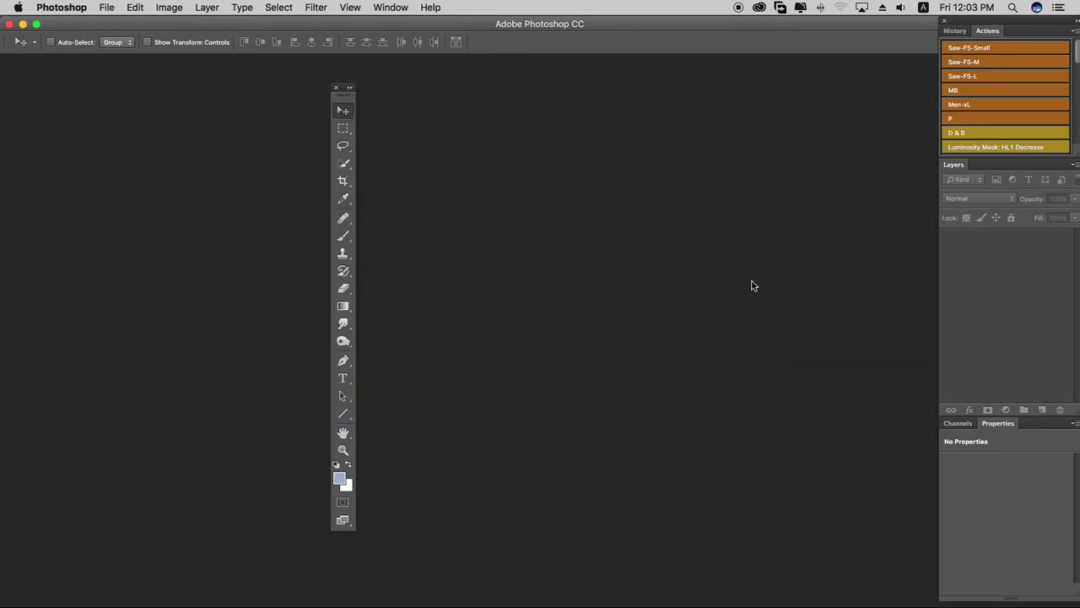
pyautogui.press('super+o')
pyautogui.click(453, 146)
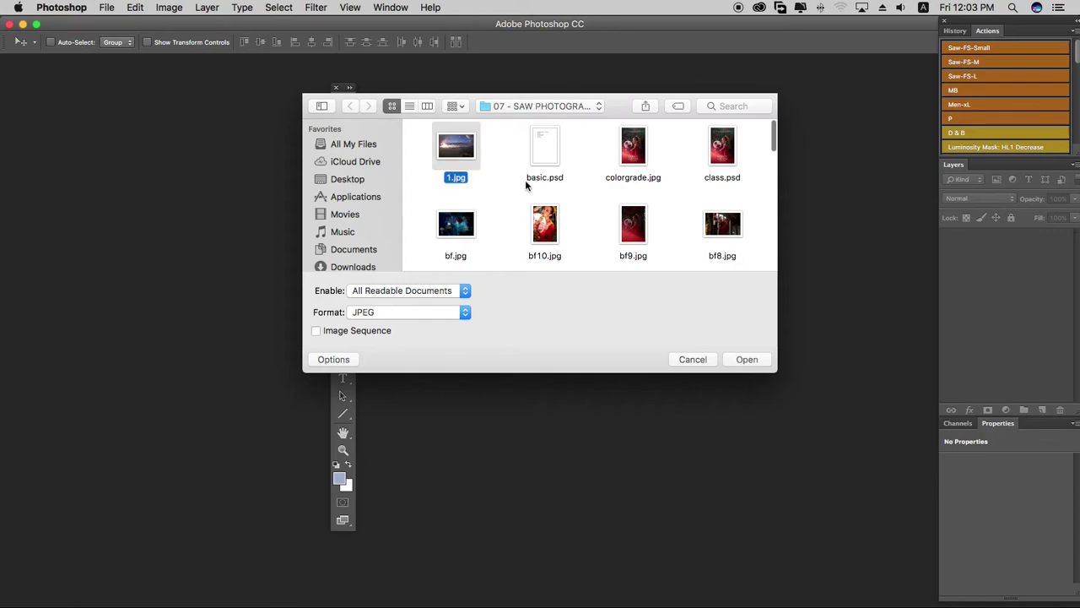
pyautogui.click(765, 359)
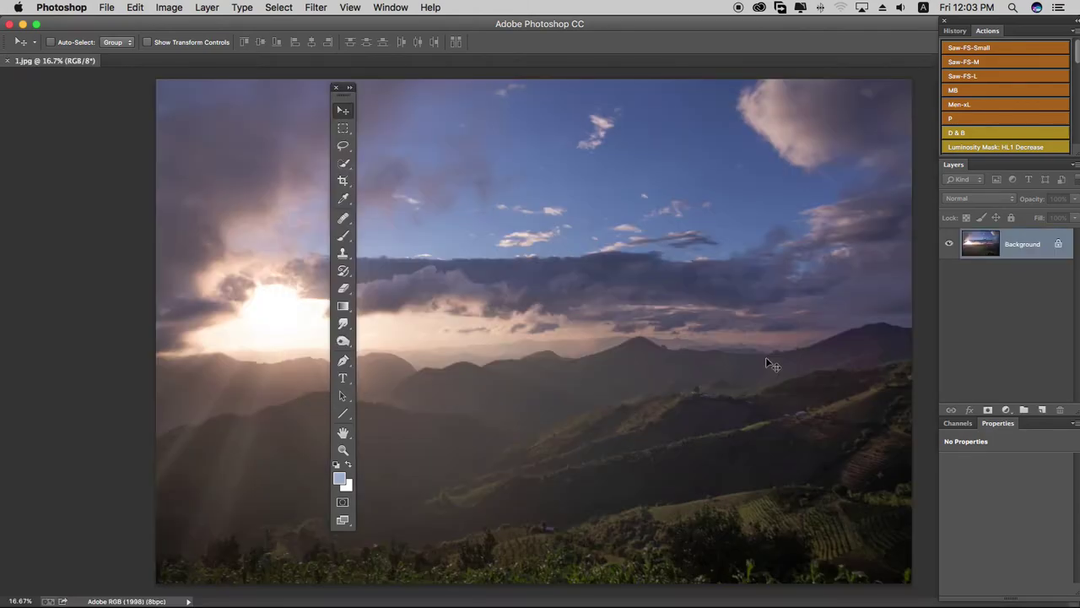
pyautogui.press('super+w')
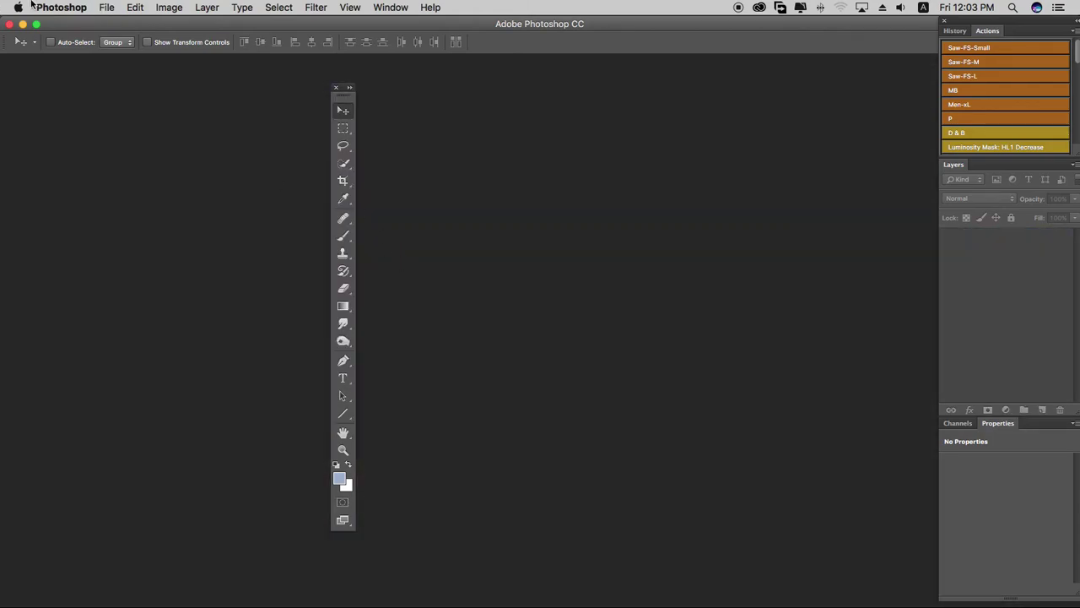
pyautogui.press('super+o')
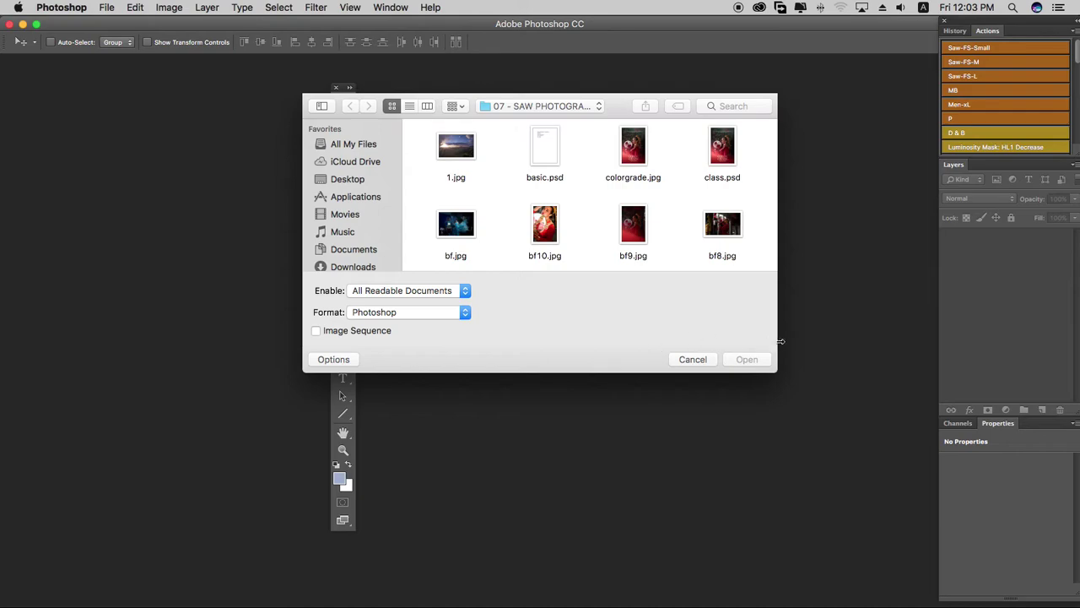
pyautogui.click(693, 359)
# Step: Select _DSC4162.NEF, _DSC4162.JPG, _DSC3484.JPG and 1.jpg in Finder and drag them onto Photoshop
pyautogui.press('super+tab')
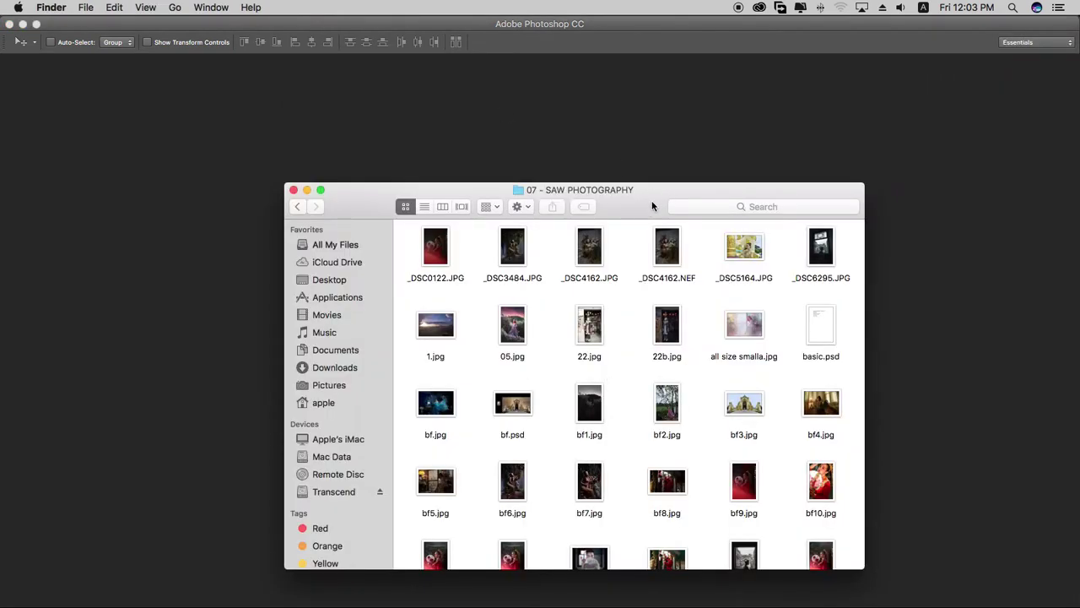
pyautogui.moveTo(634, 207); pyautogui.dragTo(617, 219)
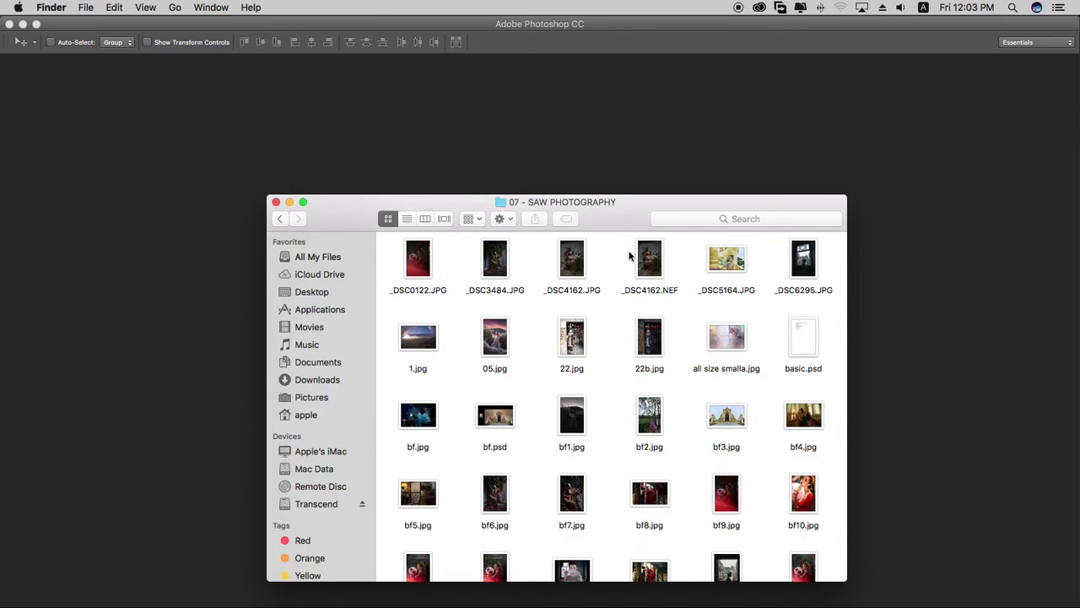
pyautogui.click(651, 266)
pyautogui.keyDown('super'); pyautogui.click(578, 270); pyautogui.keyUp('super')
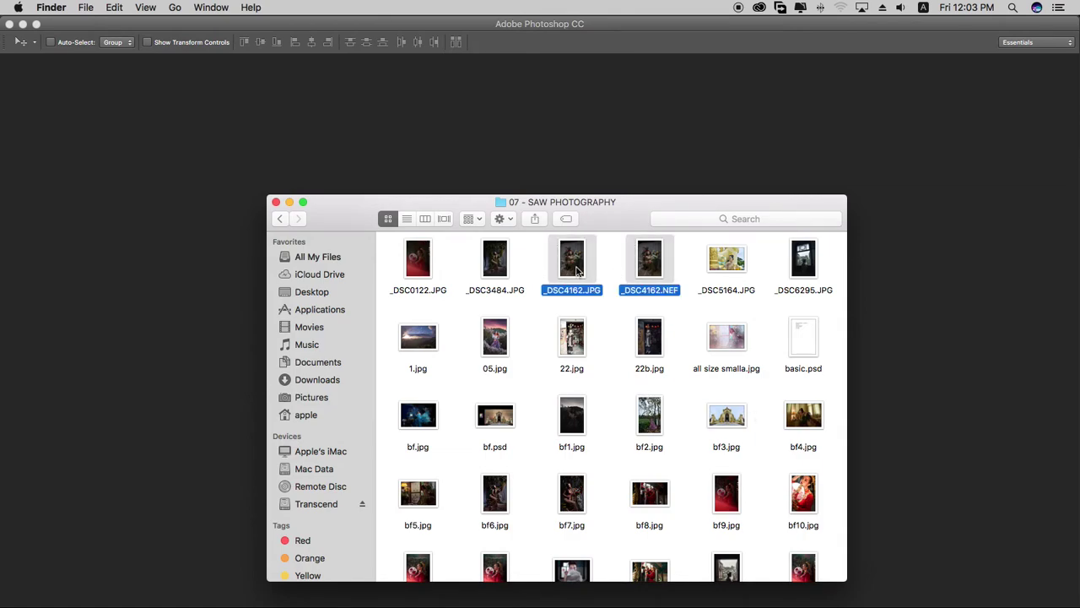
pyautogui.keyDown('super'); pyautogui.click(488, 267); pyautogui.keyUp('super')
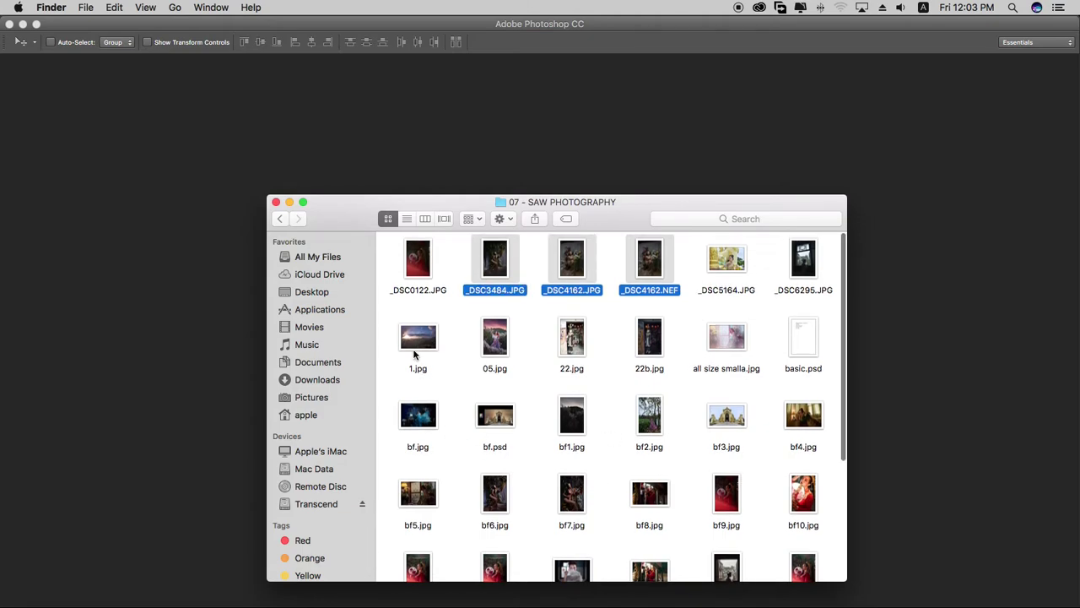
pyautogui.keyDown('super'); pyautogui.click(434, 347); pyautogui.keyUp('super')
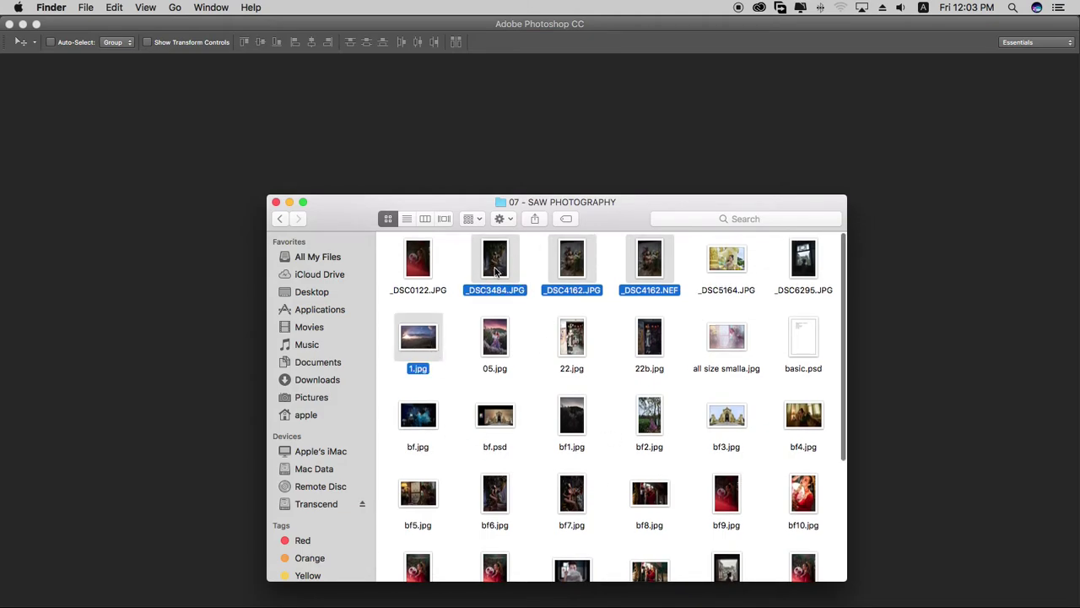
pyautogui.scroll(-1, 496, 270)
pyautogui.moveTo(496, 270); pyautogui.dragTo(686, 114)
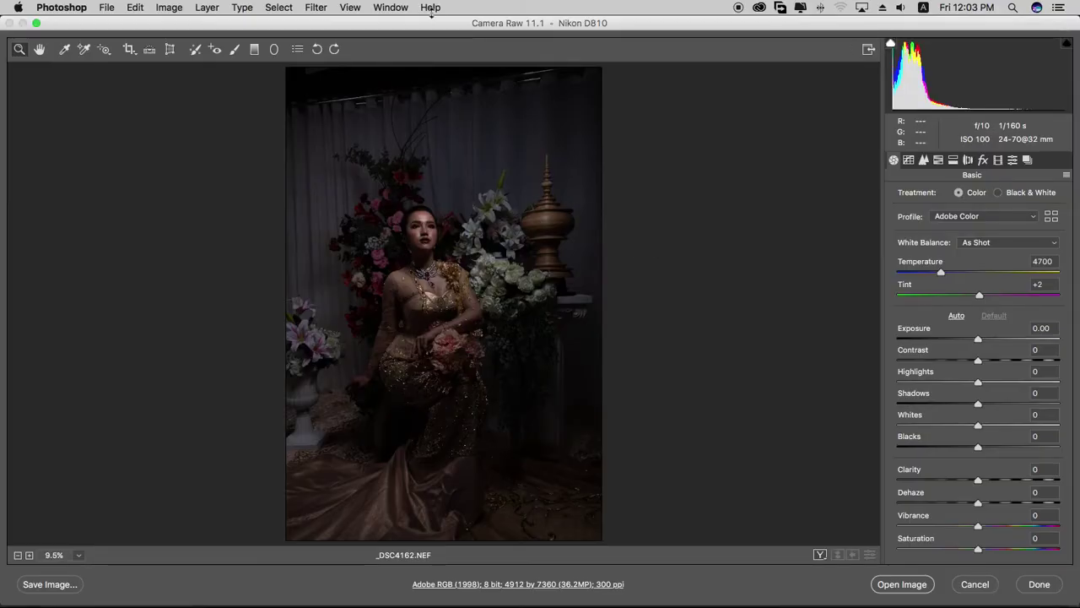
# Step: Dismiss the non-responsive applications warning and open _DSC4162.NEF from Camera Raw with Open Image
pyautogui.moveTo(429, 24); pyautogui.dragTo(783, 445)
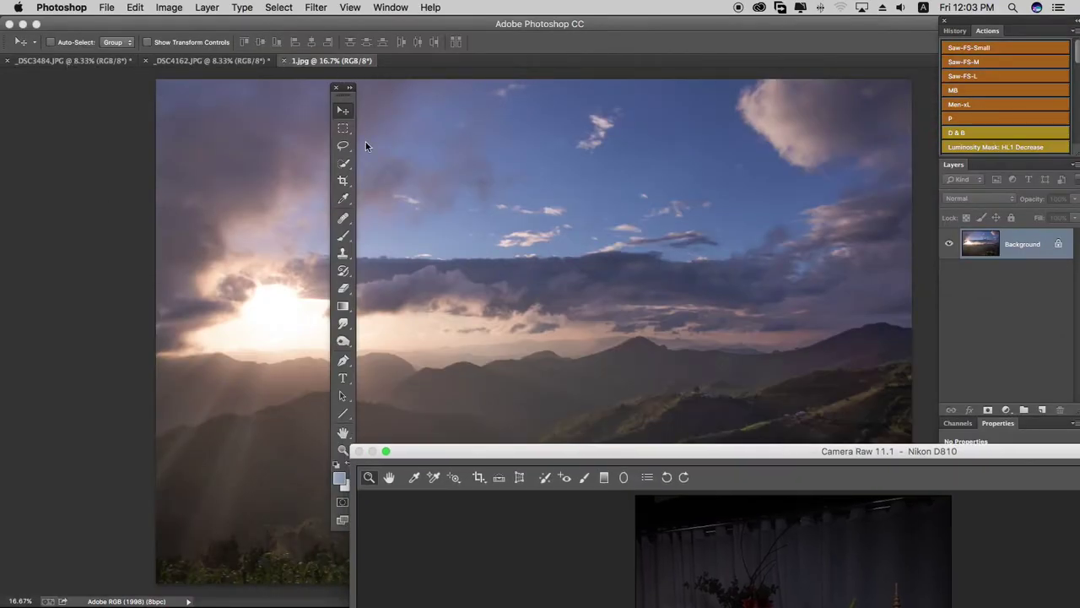
pyautogui.press('super+Tab')
pyautogui.press('super+Tab')
pyautogui.press('super+Tab')
pyautogui.moveTo(410, 589)
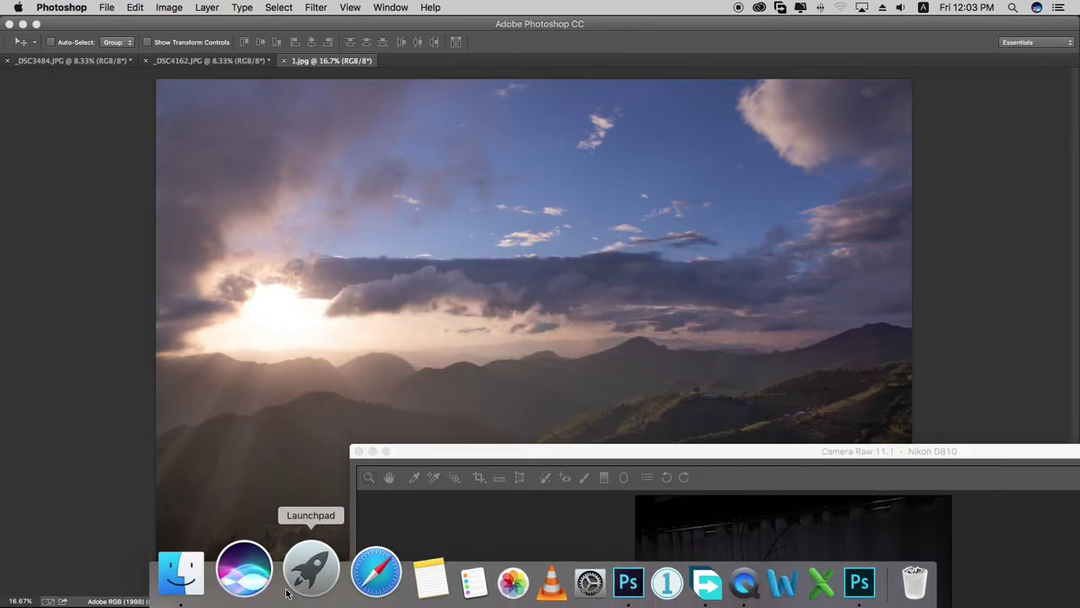
pyautogui.click(830, 447)
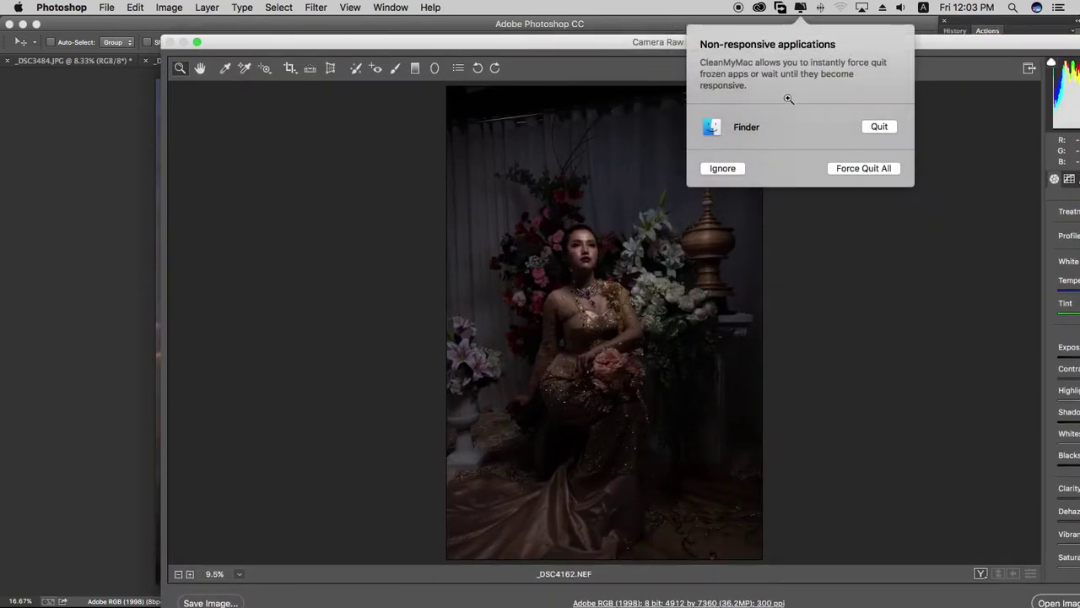
pyautogui.click(720, 170)
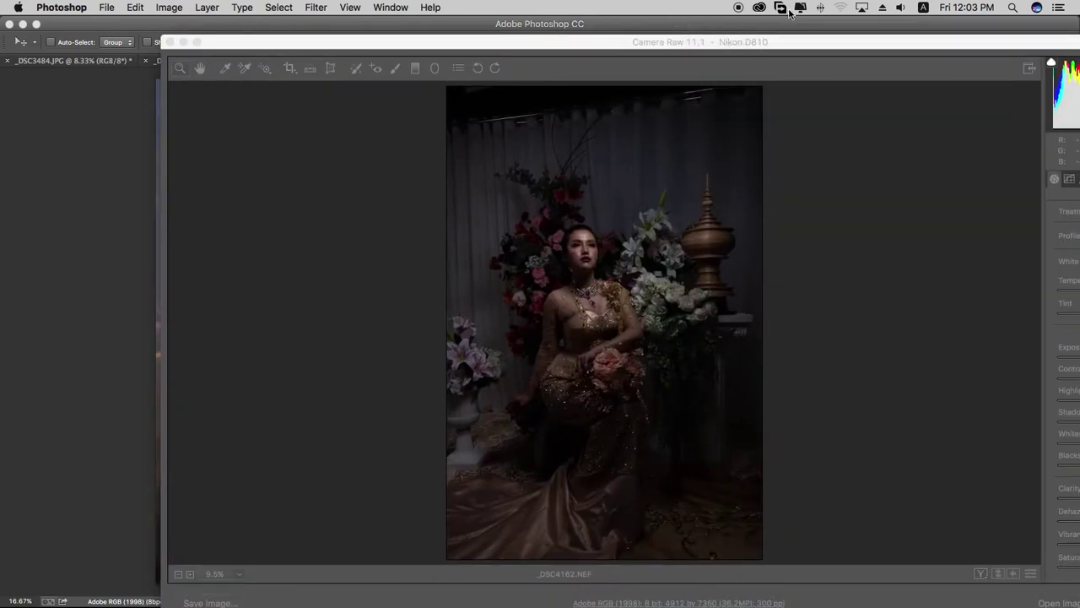
pyautogui.click(802, 41)
pyautogui.click(878, 584)
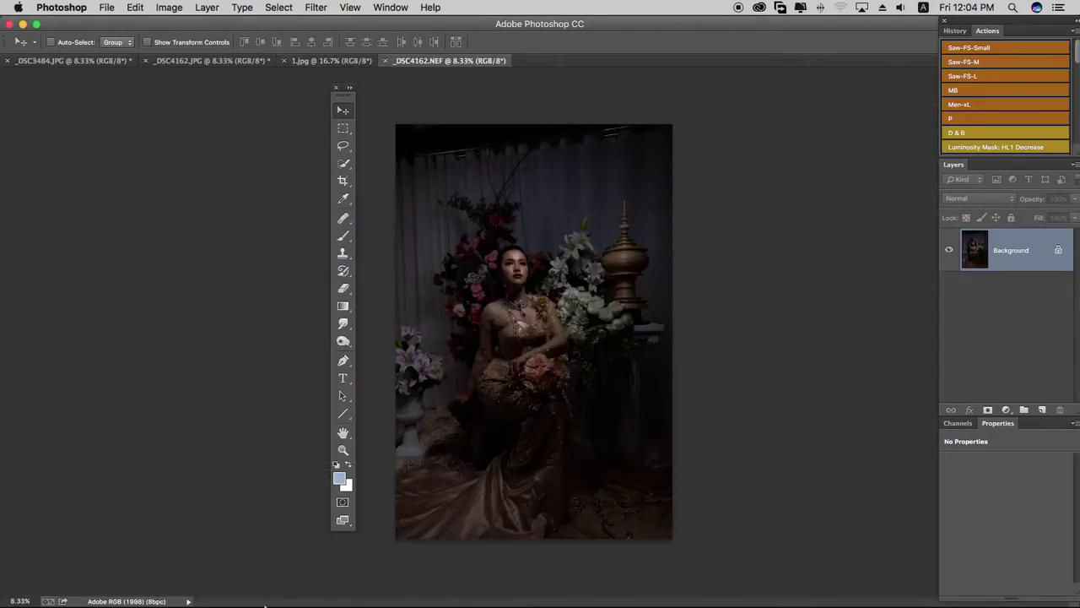
# Step: In the photo folder, narrow the selection to _DSC3484.JPG, then to 1.jpg
pyautogui.click(194, 572)
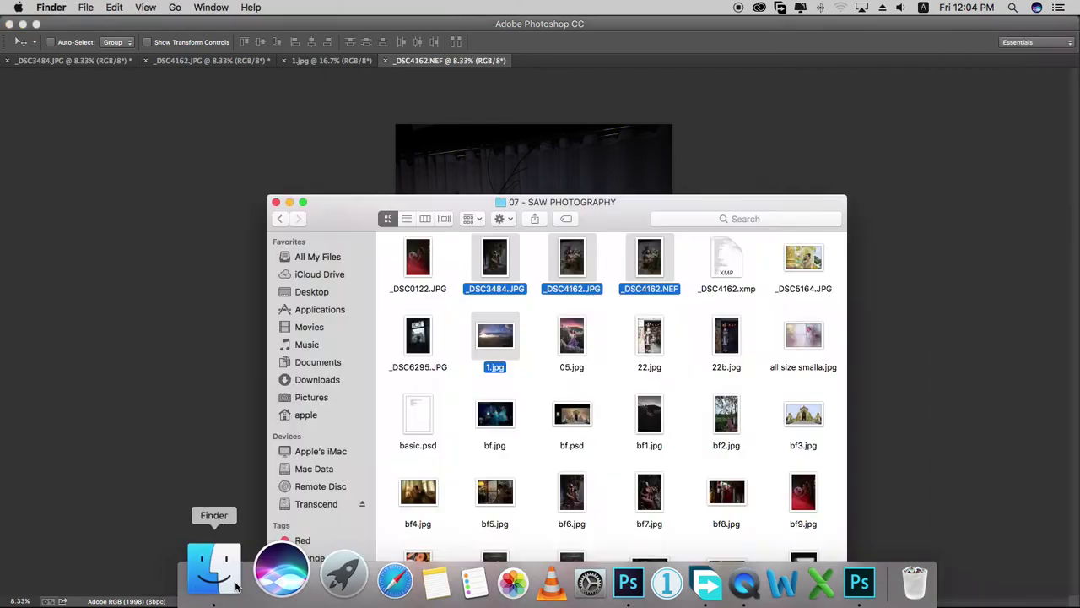
pyautogui.moveTo(628, 199); pyautogui.dragTo(642, 164)
pyautogui.click(533, 218)
pyautogui.click(527, 231)
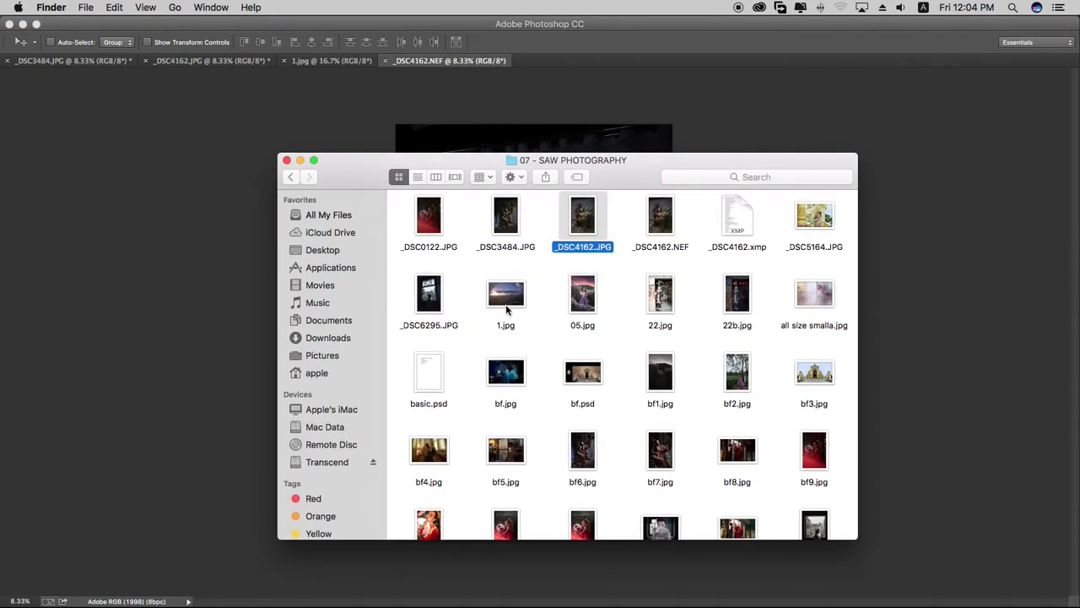
pyautogui.click(508, 309)
# Step: Look through the _DSC3484.JPG, _DSC4162.JPG and 1.jpg documents in Photoshop
pyautogui.click(66, 51)
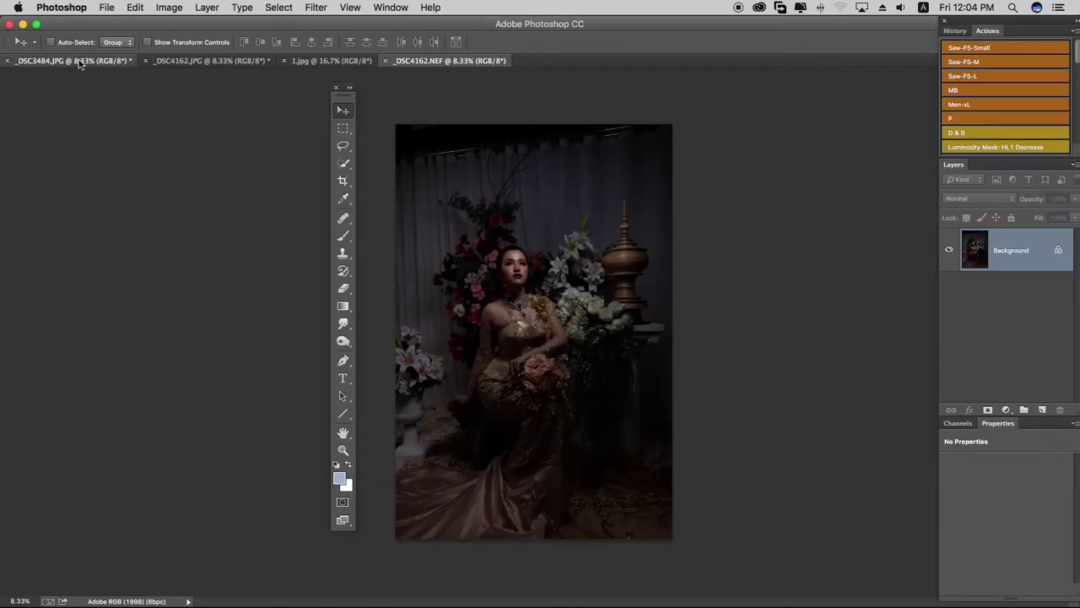
pyautogui.click(76, 60)
pyautogui.click(222, 59)
pyautogui.click(337, 59)
# Step: Close _DSC4162.NEF with Don't Save, then return to Finder and deselect 1.jpg
pyautogui.click(447, 60)
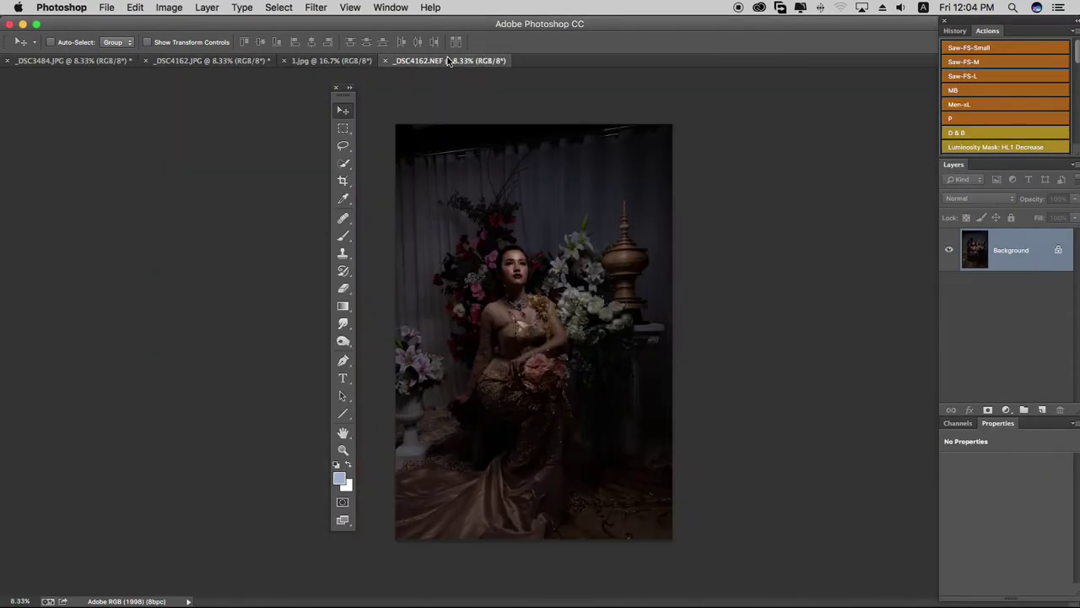
pyautogui.press('super+w')
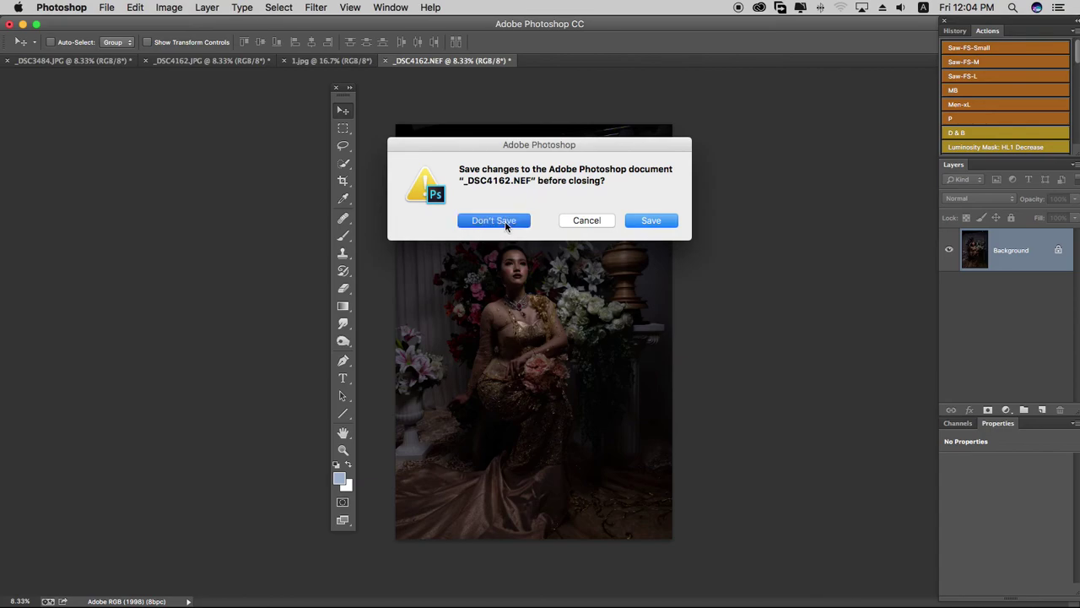
pyautogui.click(505, 221)
pyautogui.press('super+Tab')
pyautogui.click(555, 296)
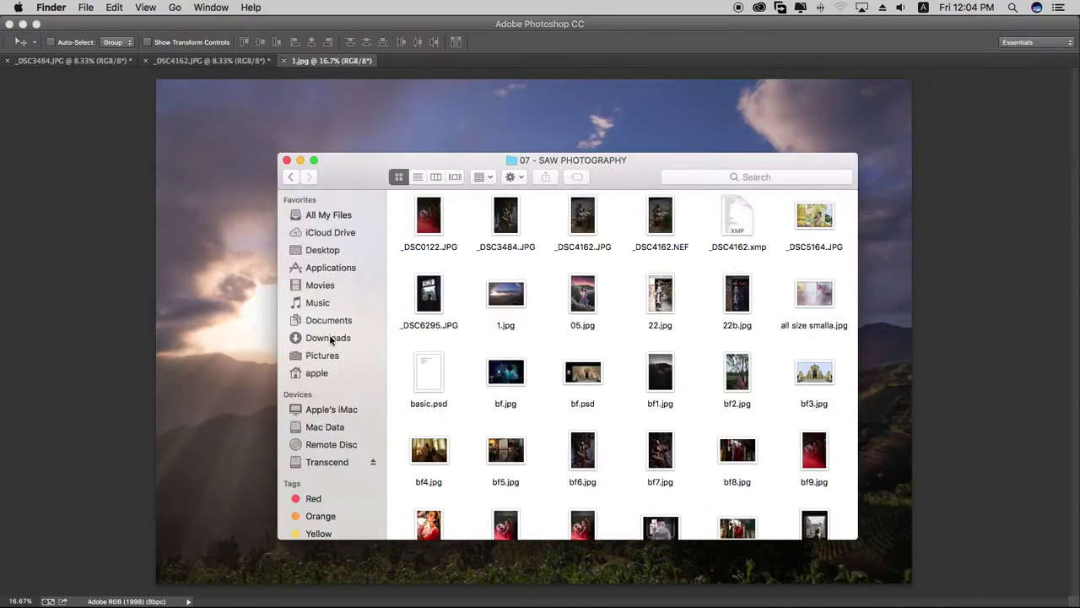
# Step: Open _DSC4162.NEF in Camera Raw and brighten it to Exposure +1.05 and Shadows +17
pyautogui.moveTo(675, 250); pyautogui.dragTo(634, 61)
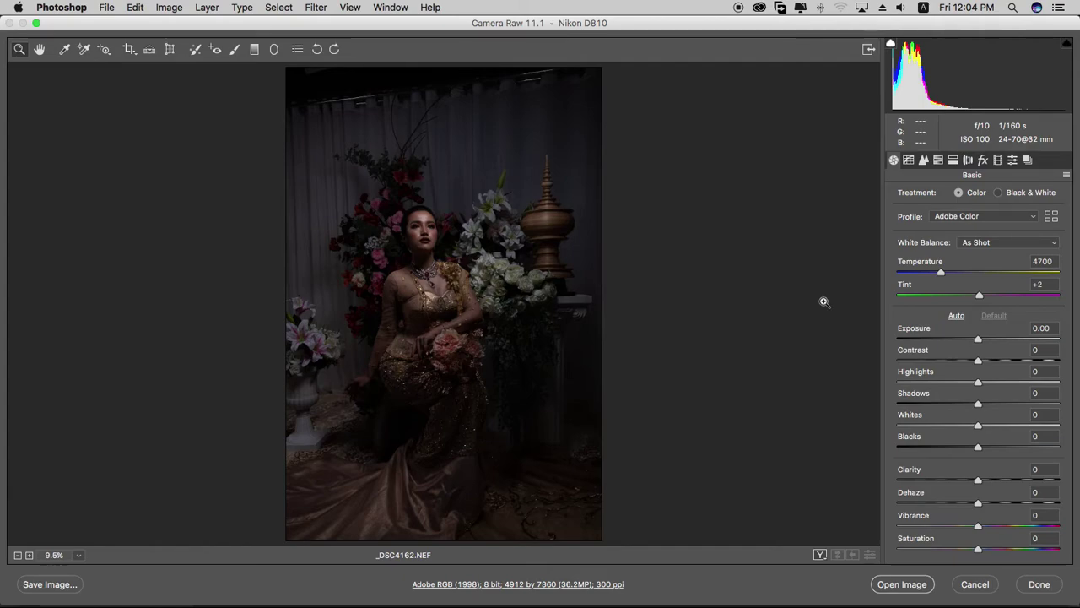
pyautogui.moveTo(979, 339); pyautogui.dragTo(994, 340)
pyautogui.moveTo(979, 405); pyautogui.dragTo(992, 405)
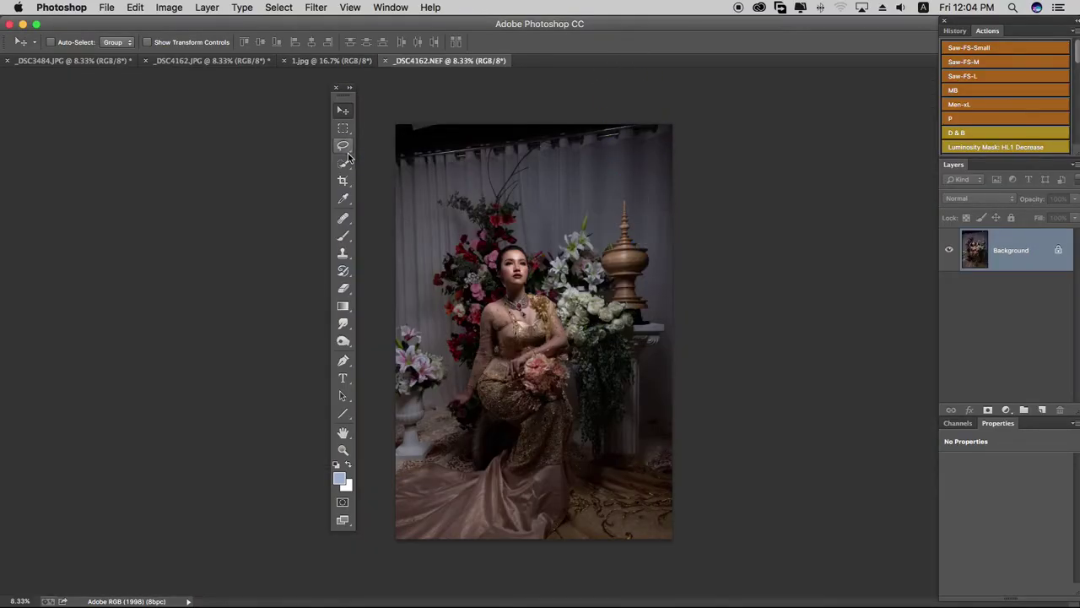
# Step: Close _DSC4162.NEF without saving, then view _DSC3484, _DSC4162.JPG and finally 1.jpg
pyautogui.press('super+w')
pyautogui.click(516, 218)
pyautogui.click(80, 63)
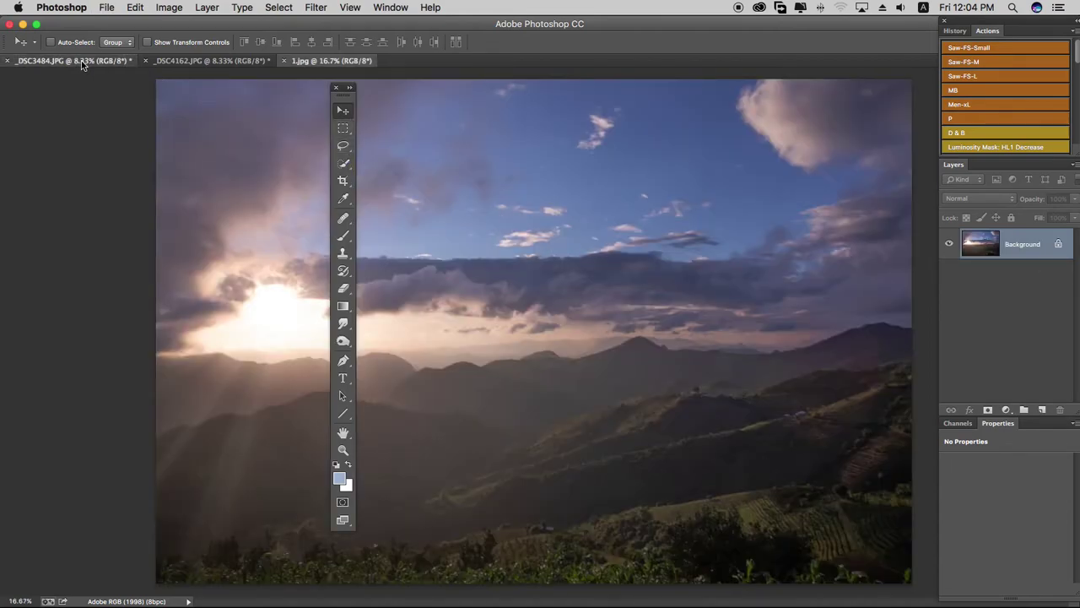
pyautogui.click(211, 63)
pyautogui.click(341, 61)
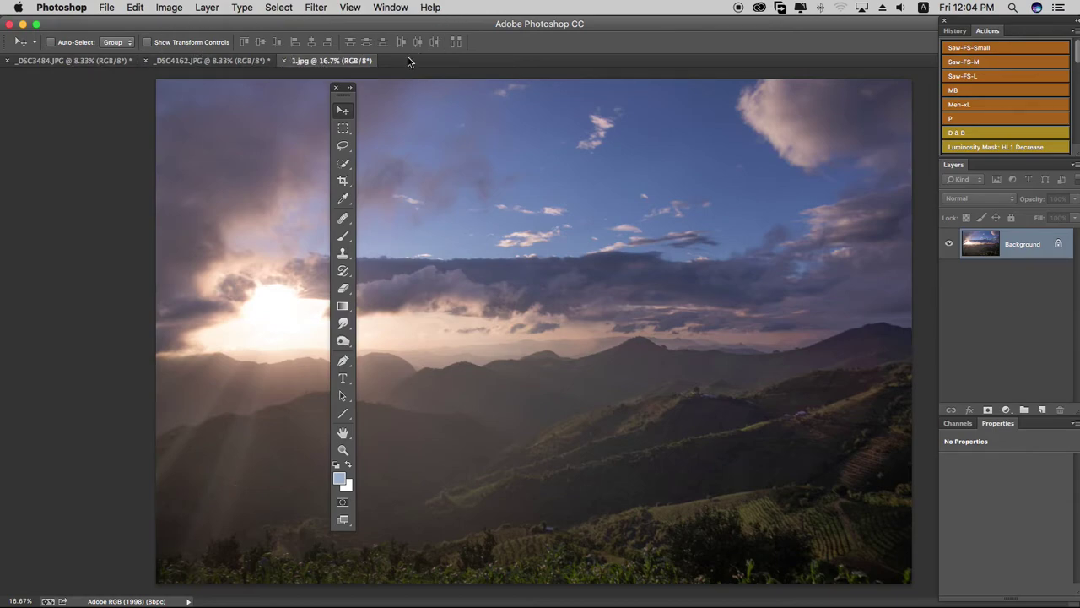
# Step: Tile the three photos using Window > Arrange > 3-up Vertical
pyautogui.click(400, 13)
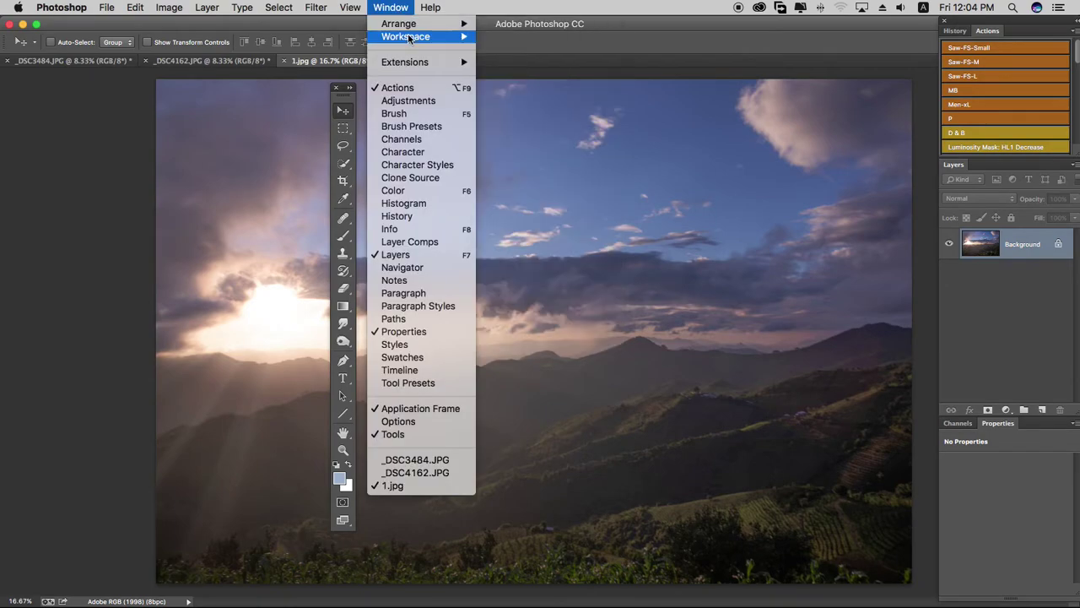
pyautogui.moveTo(410, 38)
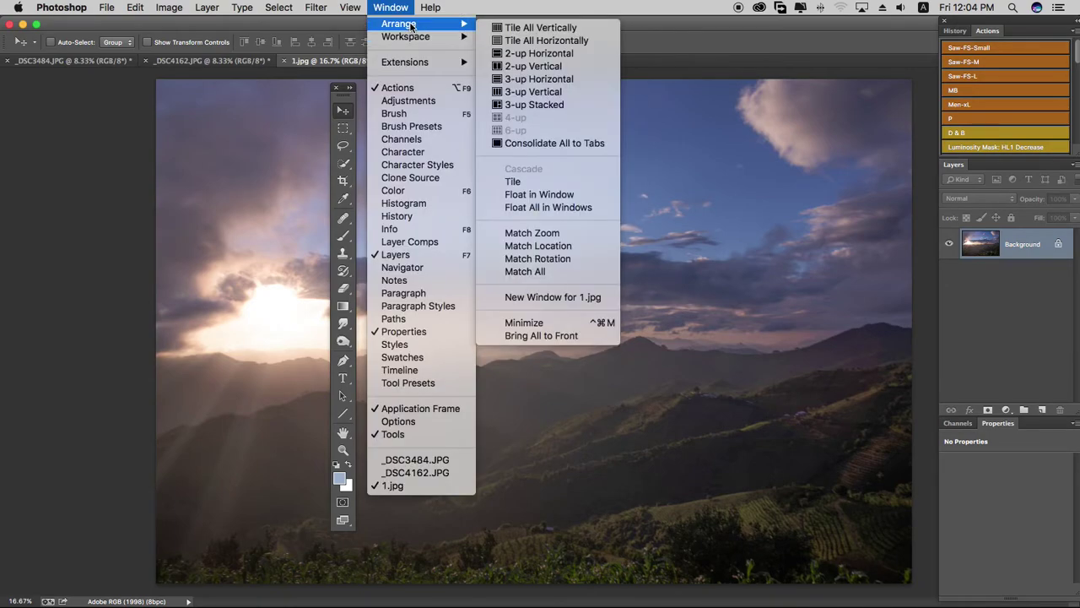
pyautogui.click(560, 93)
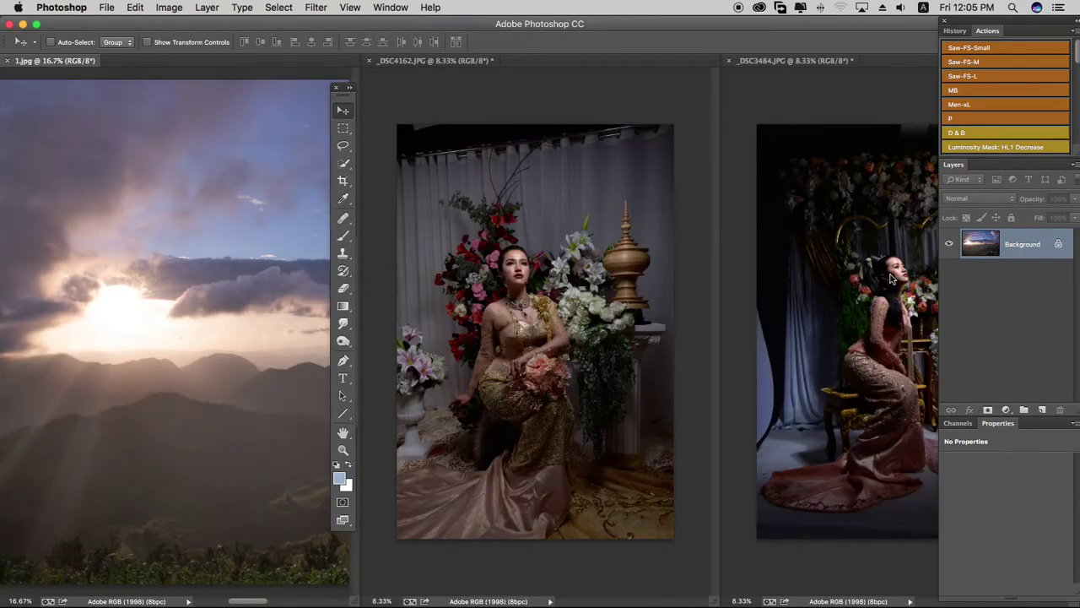
# Step: Toggle the tools and panels off and on with Tab, then make _DSC4162 the active window
pyautogui.press('Tab')
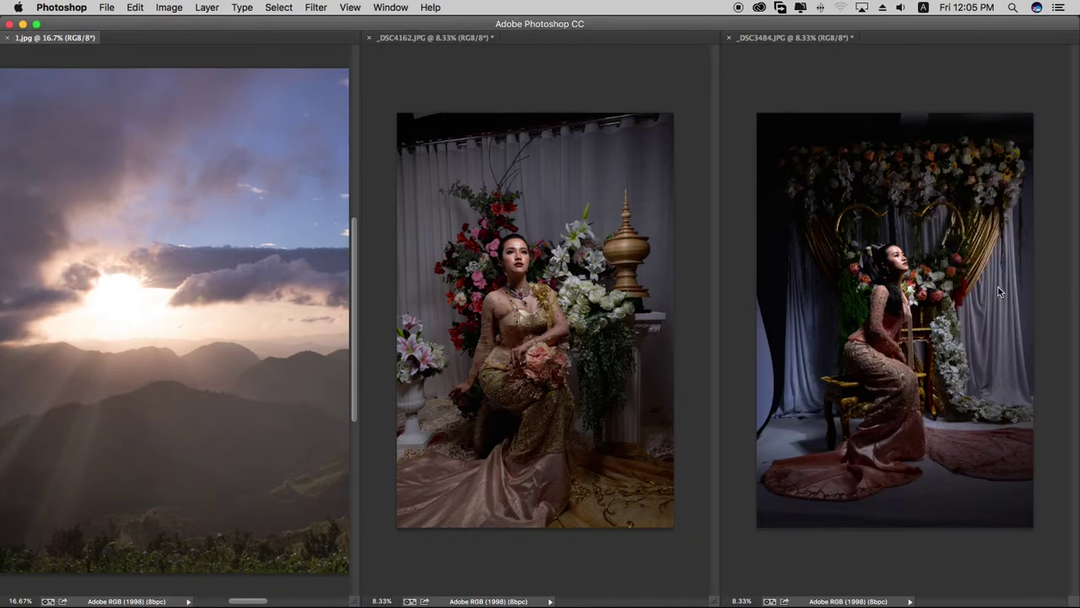
pyautogui.press('Tab')
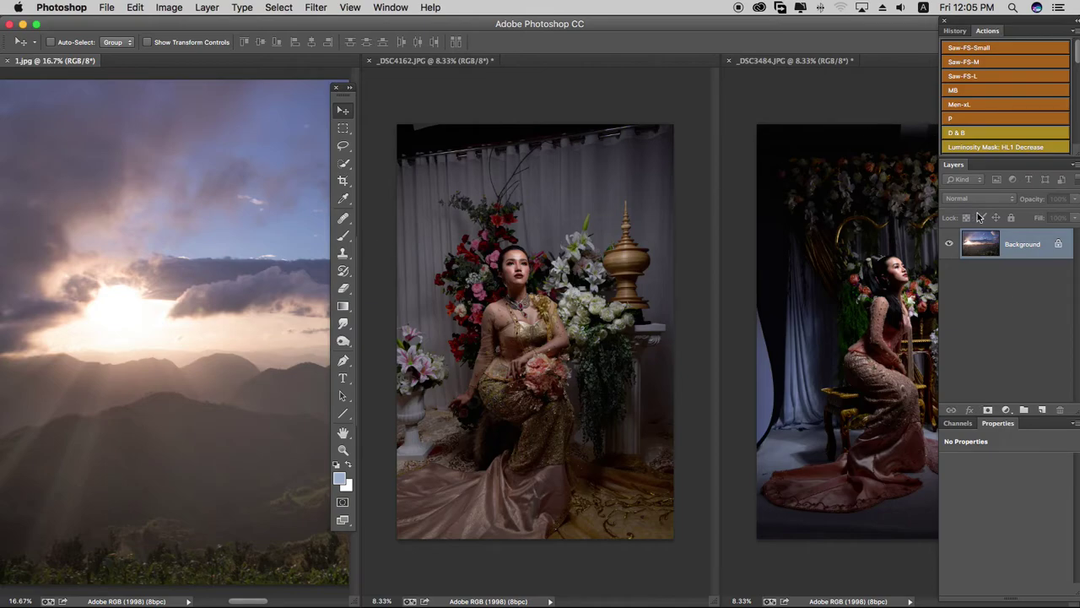
pyautogui.press('Tab')
pyautogui.press('Tab')
pyautogui.press('Tab')
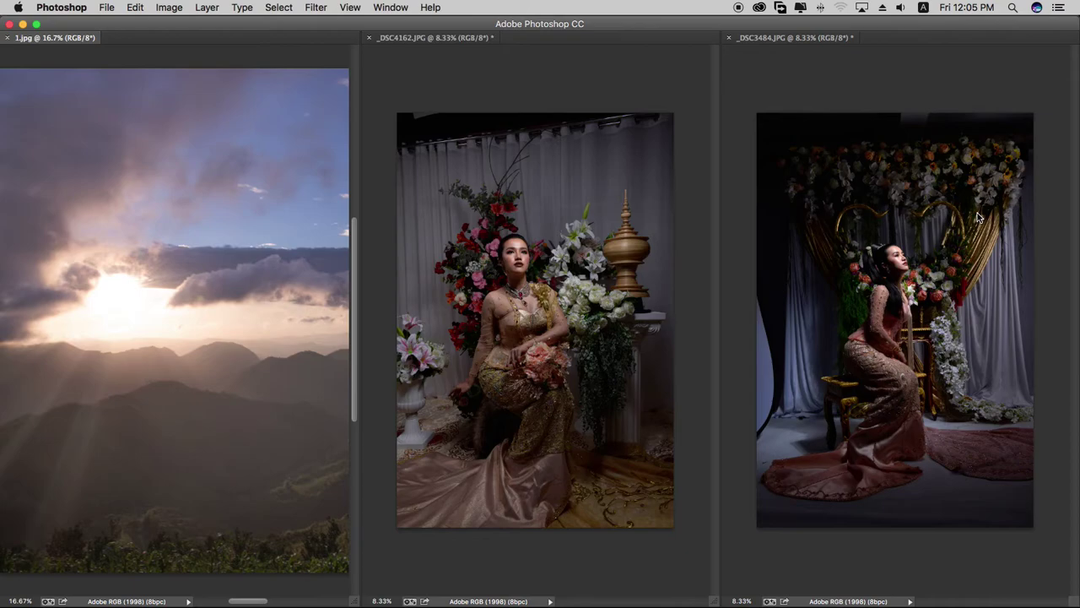
pyautogui.press('Tab')
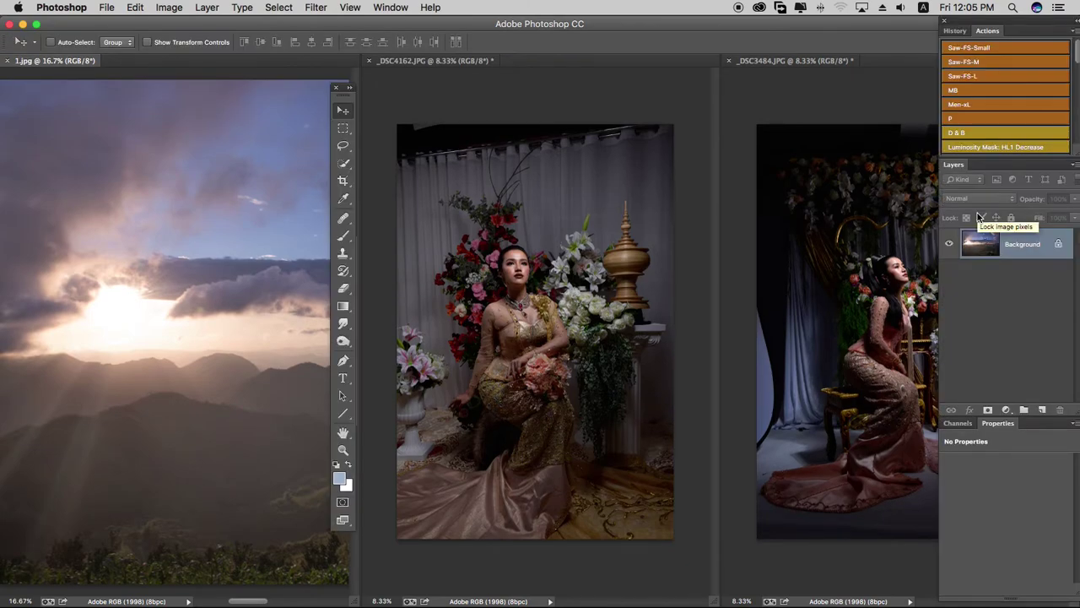
pyautogui.press('Tab')
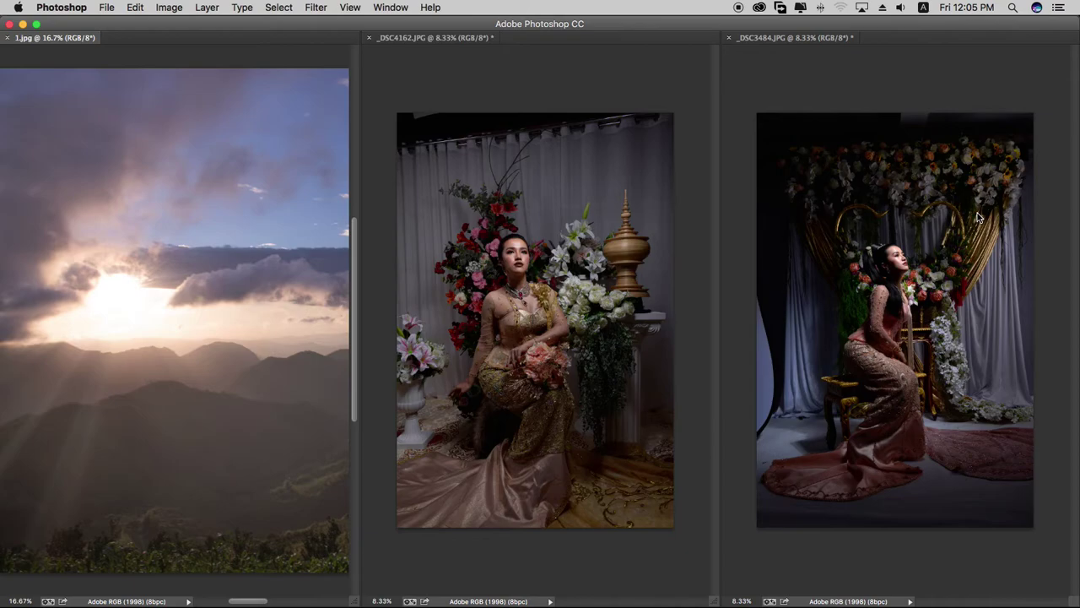
pyautogui.press('Tab')
pyautogui.press('Tab')
pyautogui.press('Tab')
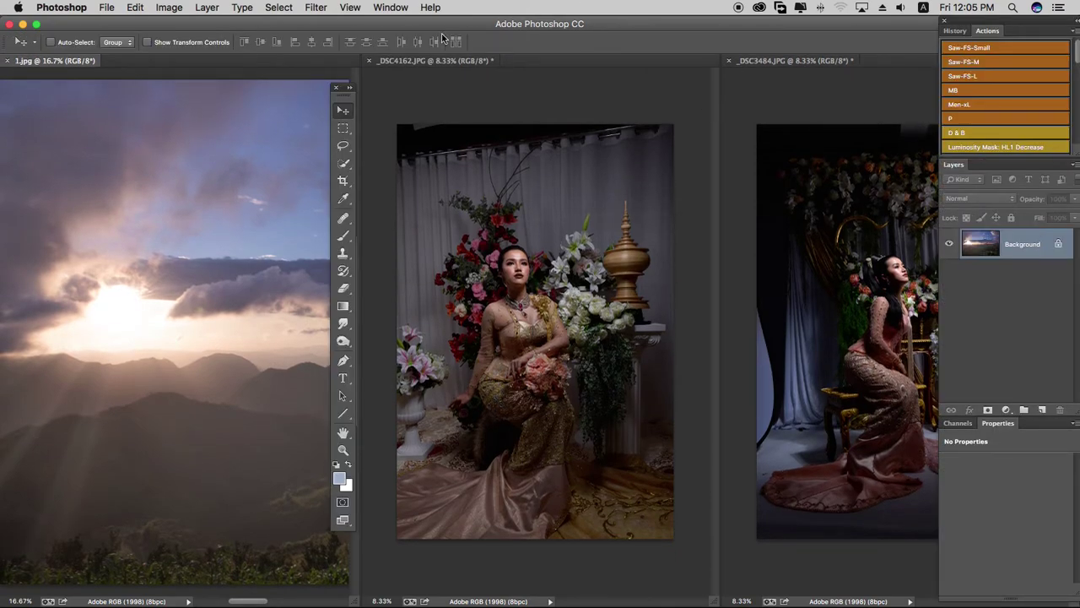
pyautogui.click(513, 75)
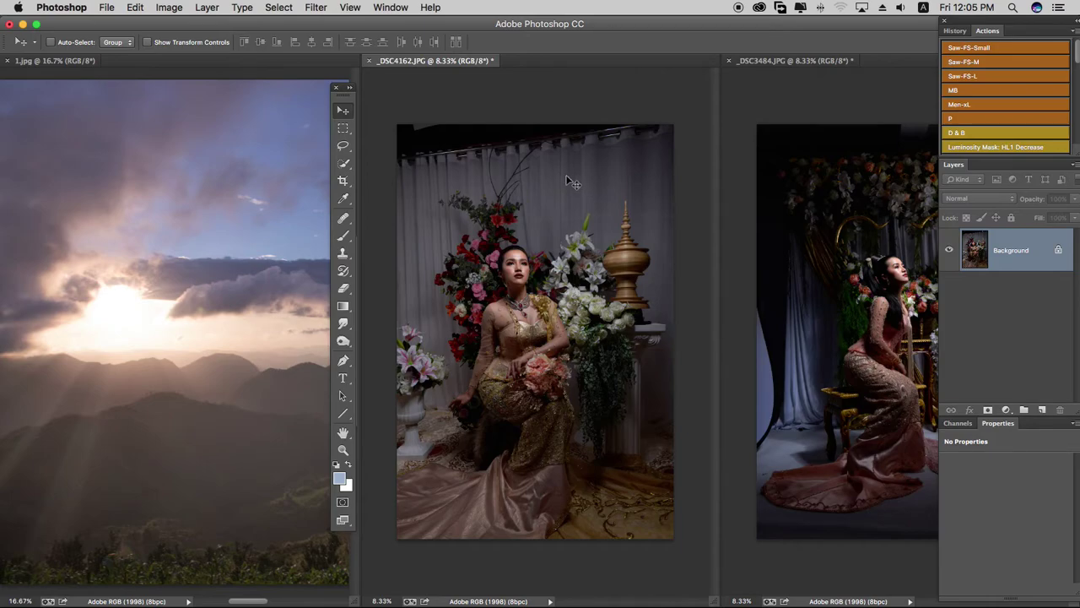
pyautogui.press('f')
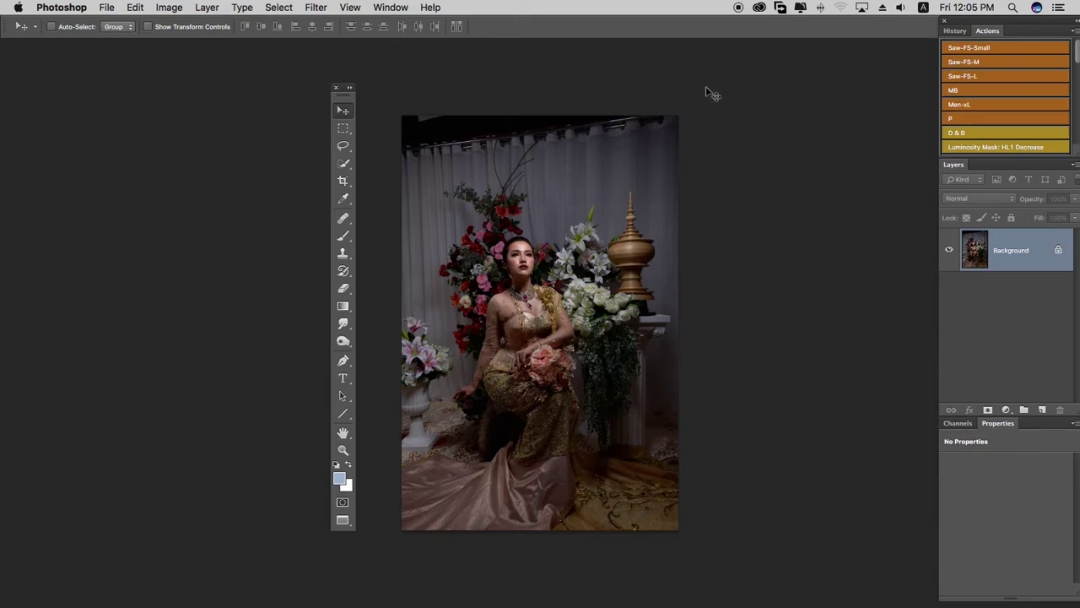
pyautogui.press('z')
pyautogui.click(504, 297)
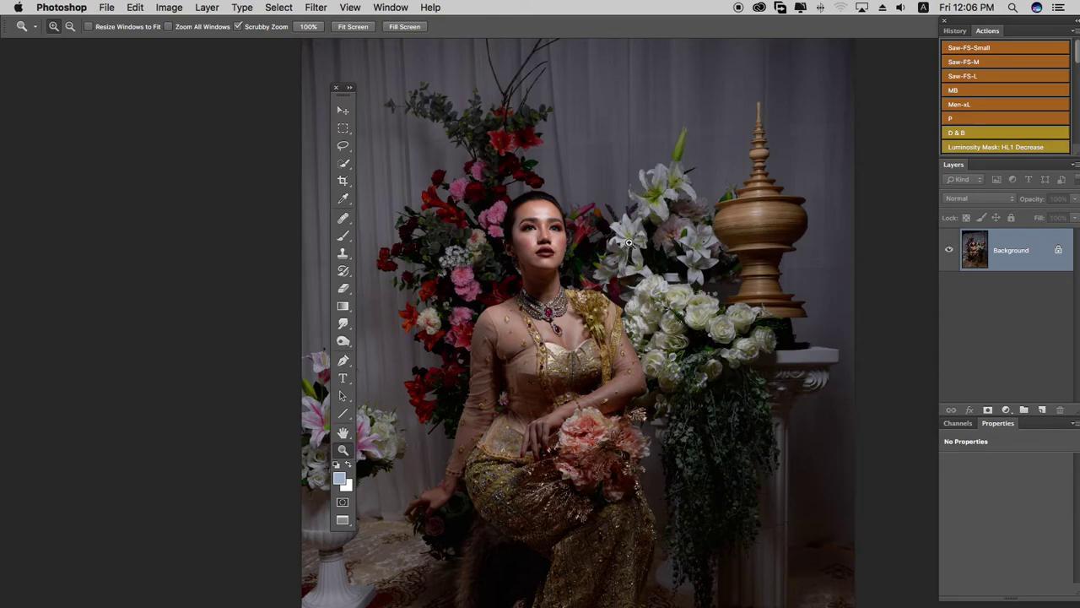
pyautogui.press('f')
pyautogui.press('f')
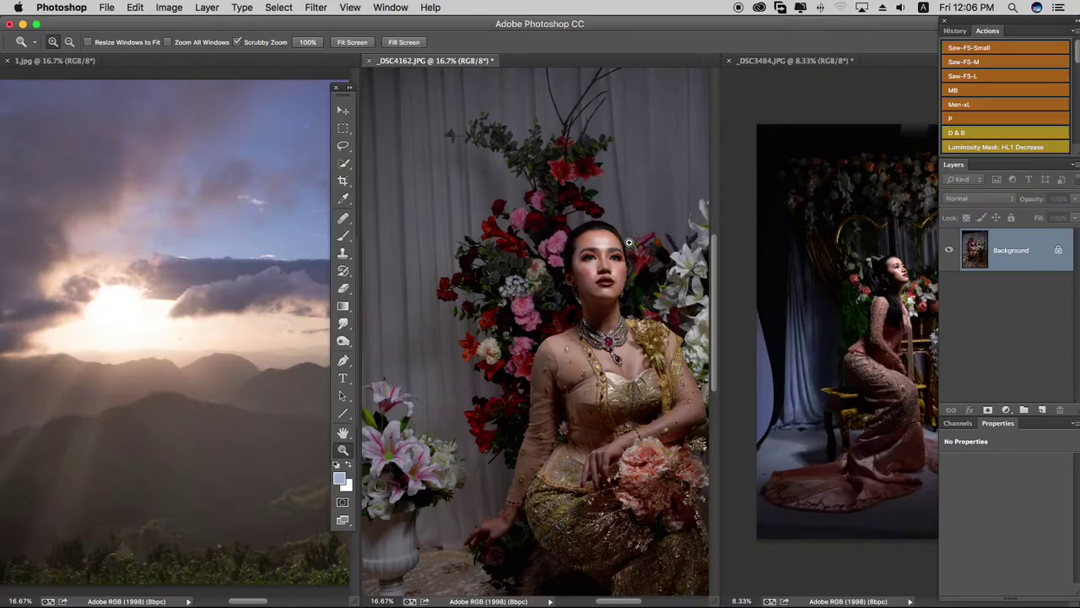
pyautogui.press('f')
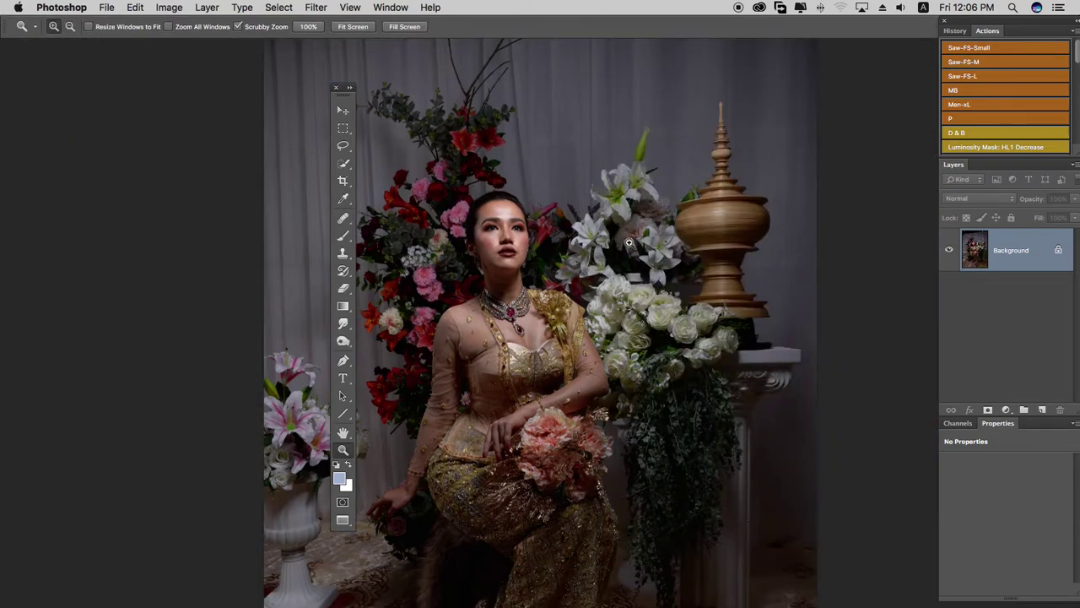
pyautogui.press('f')
pyautogui.press('f')
pyautogui.press('f')
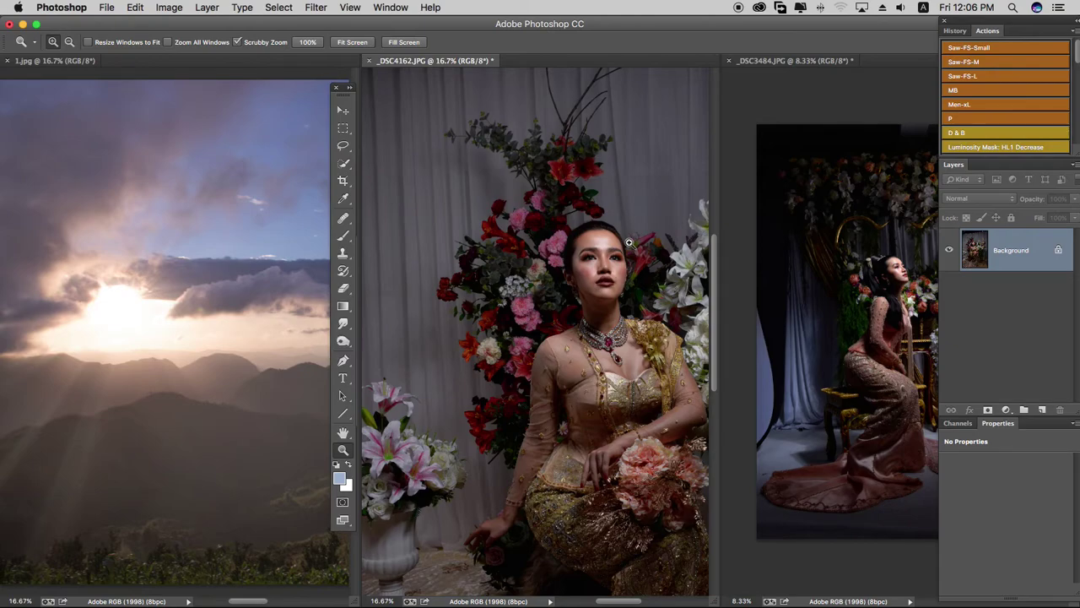
pyautogui.press('f')
pyautogui.press('f')
pyautogui.press('f')
pyautogui.press('f')
pyautogui.click(349, 6)
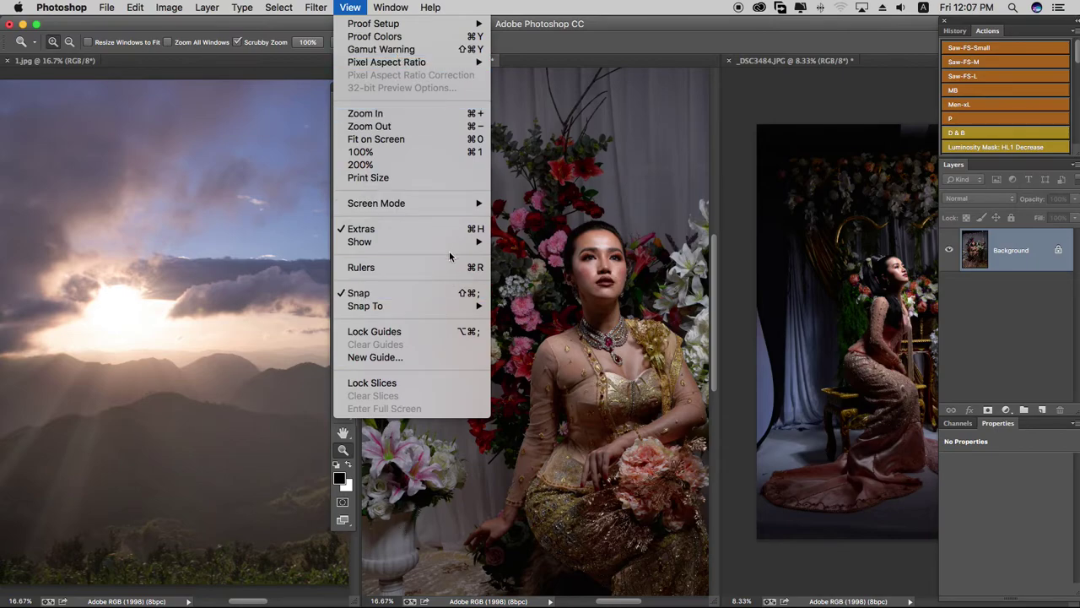
pyautogui.moveTo(460, 207)
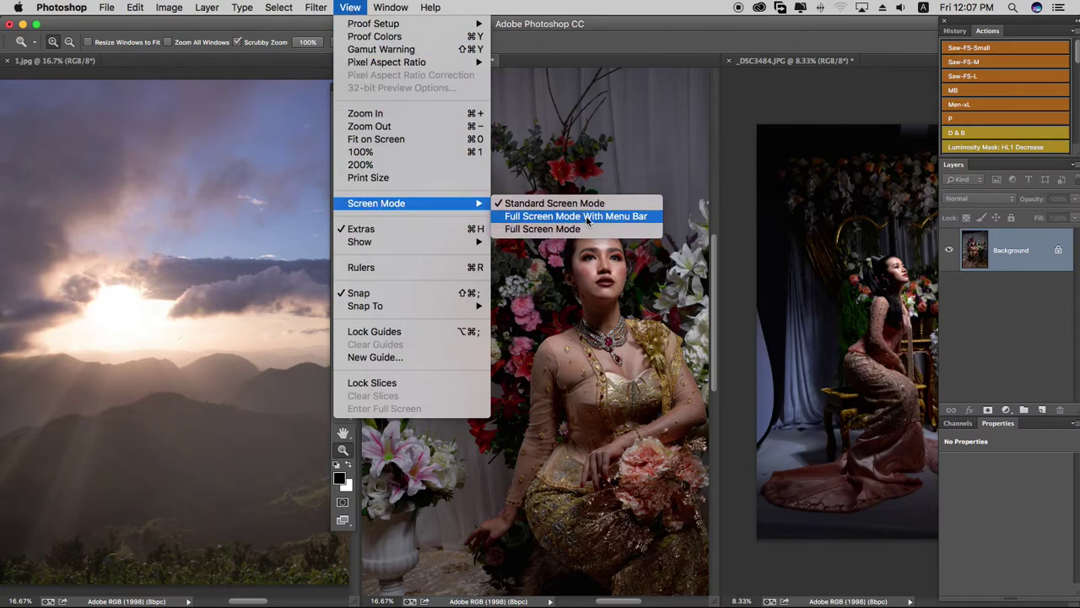
pyautogui.click(603, 217)
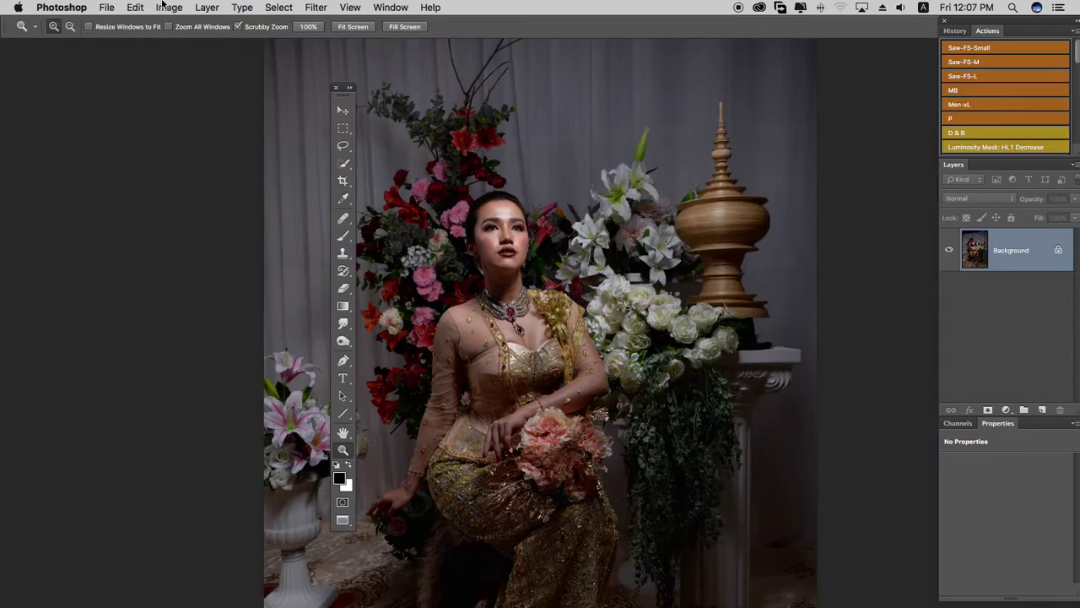
pyautogui.click(350, 7)
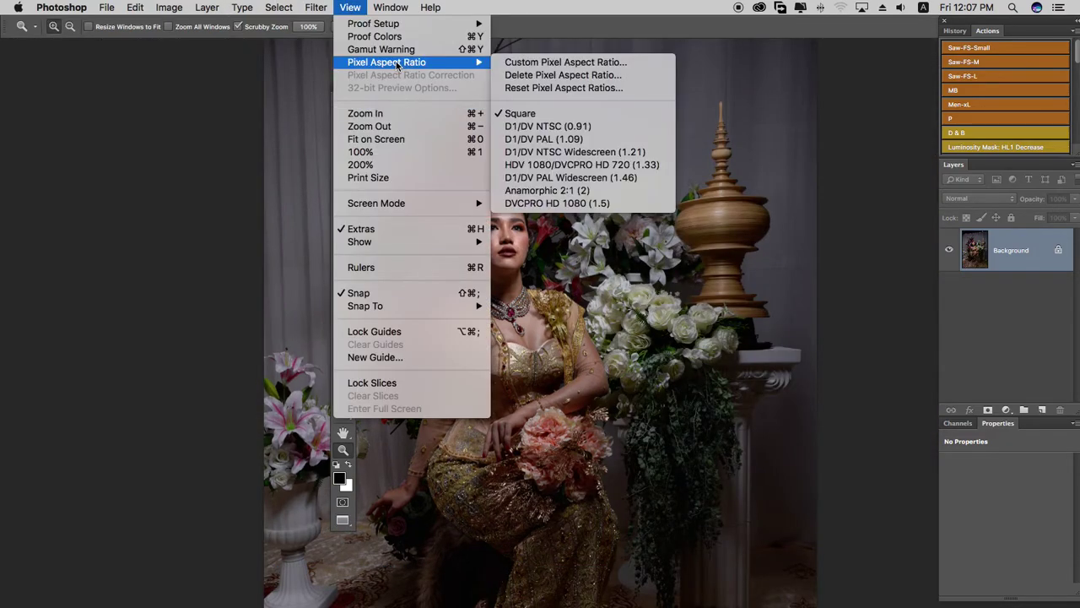
pyautogui.click(608, 7)
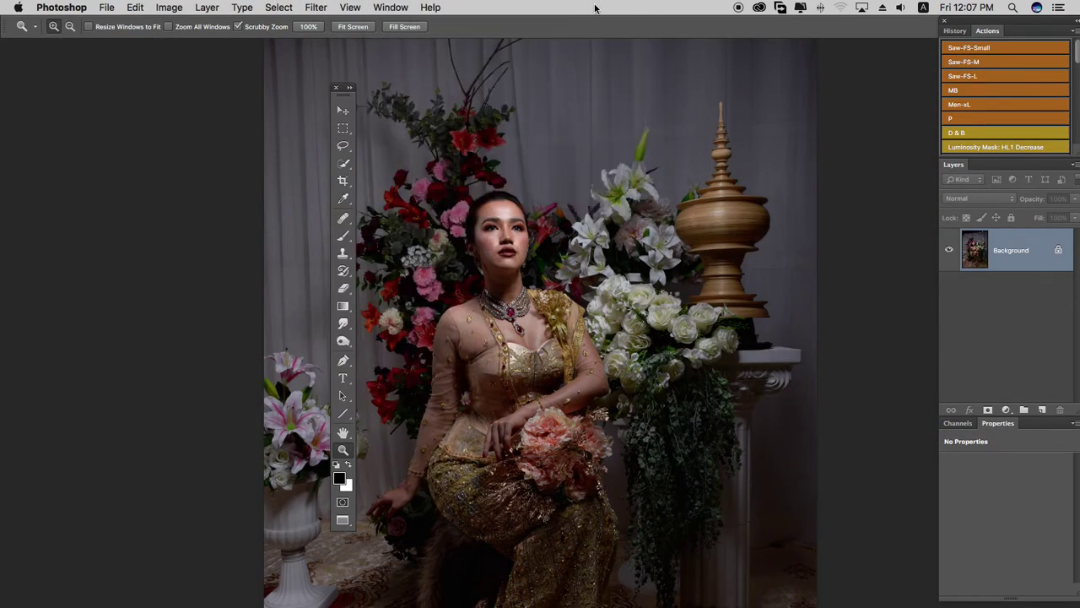
pyautogui.click(350, 7)
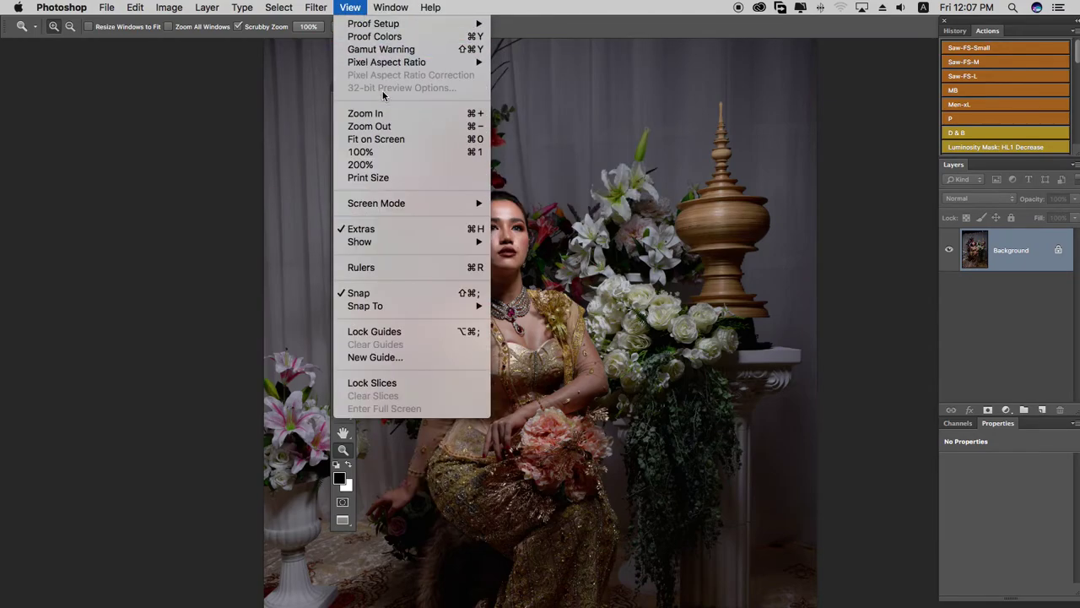
pyautogui.moveTo(370, 206)
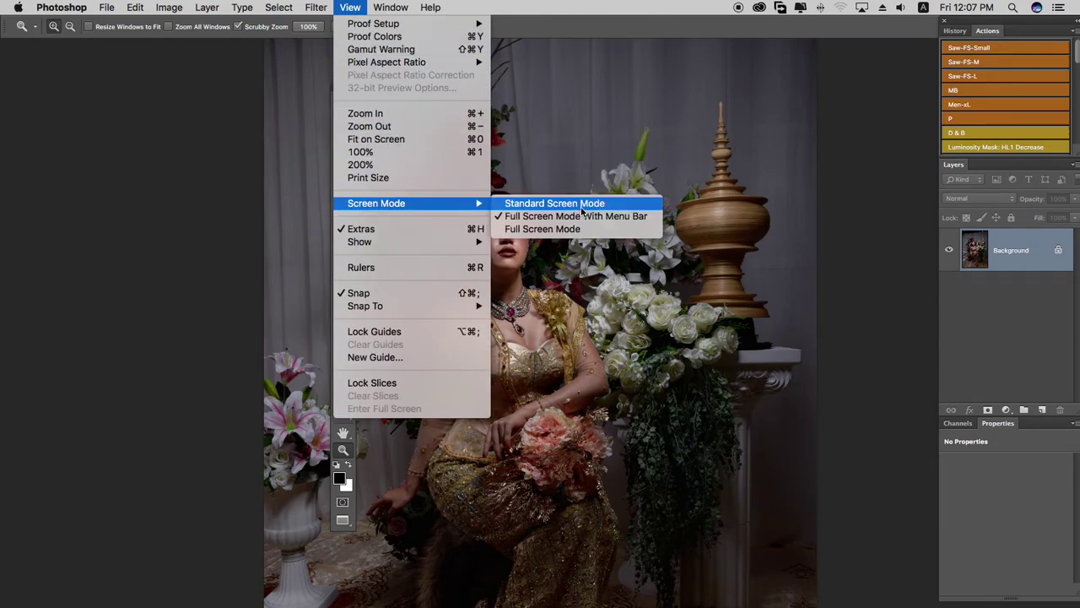
pyautogui.click(581, 229)
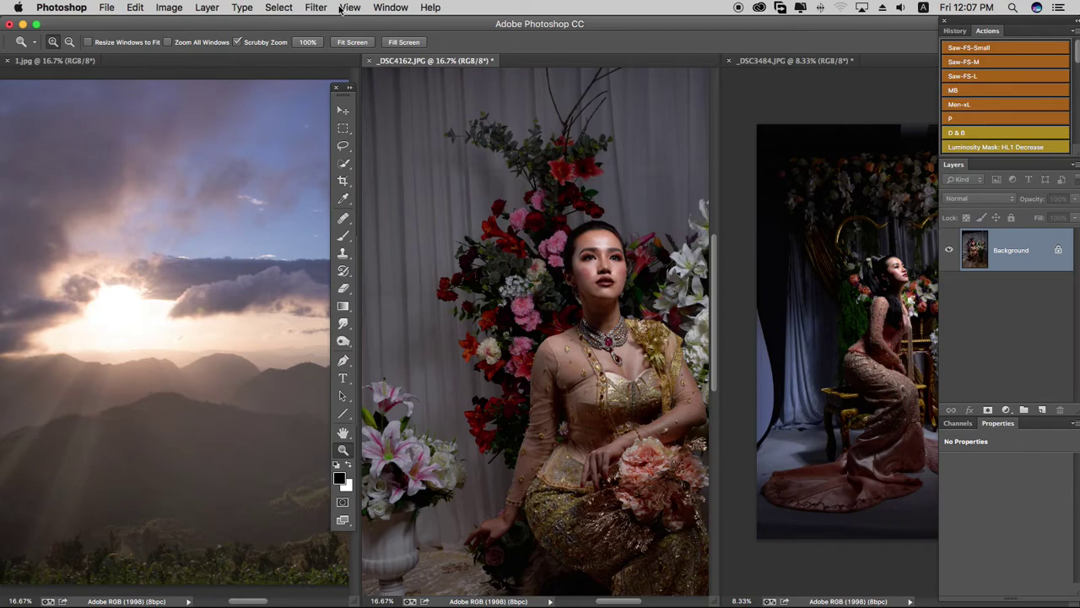
pyautogui.click(343, 8)
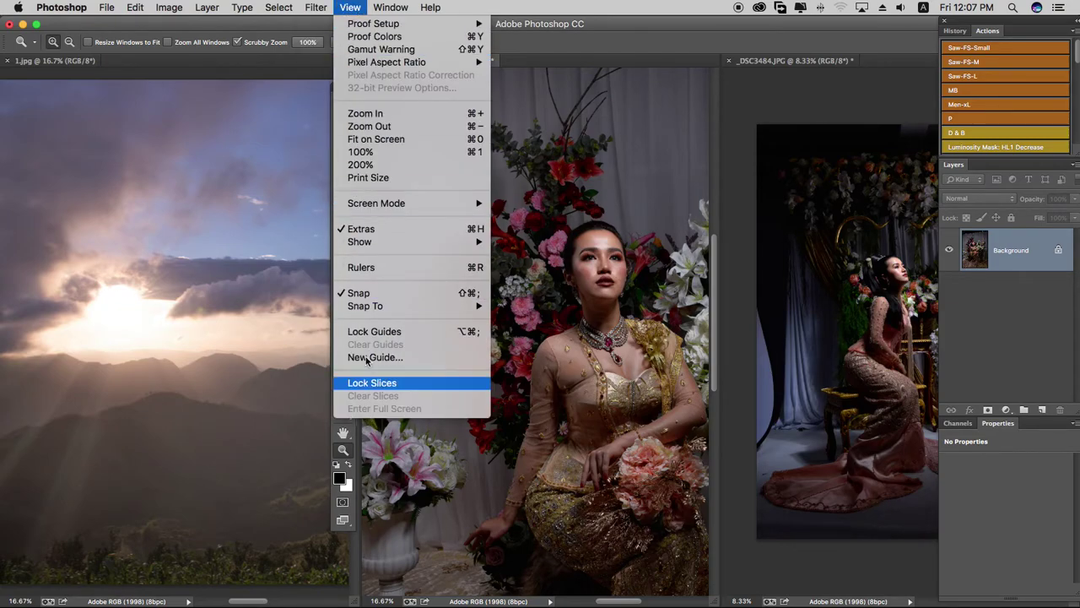
pyautogui.click(670, 308)
pyautogui.press('f')
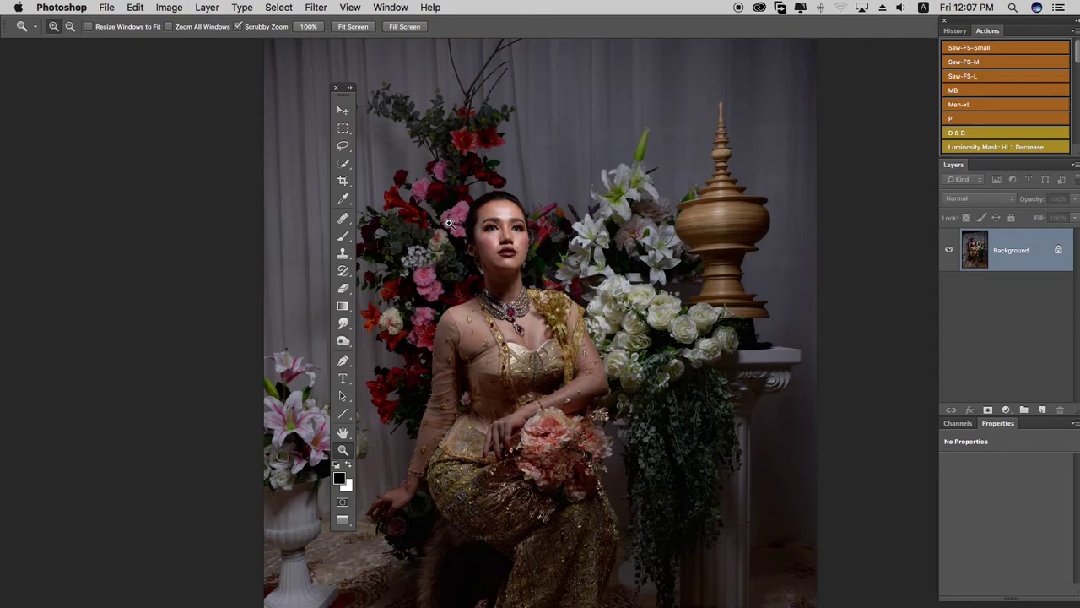
pyautogui.press('f')
pyautogui.press('f')
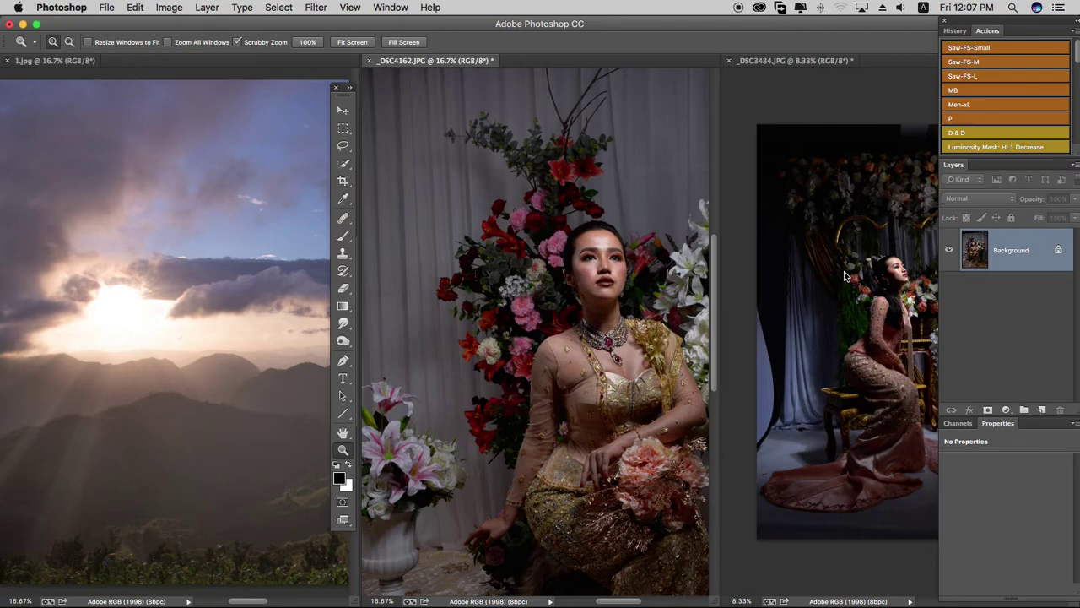
# Step: Arrange the photos as Window > Arrange > 2-up Vertical and toggle the panels with Tab
pyautogui.click(391, 7)
pyautogui.moveTo(403, 26)
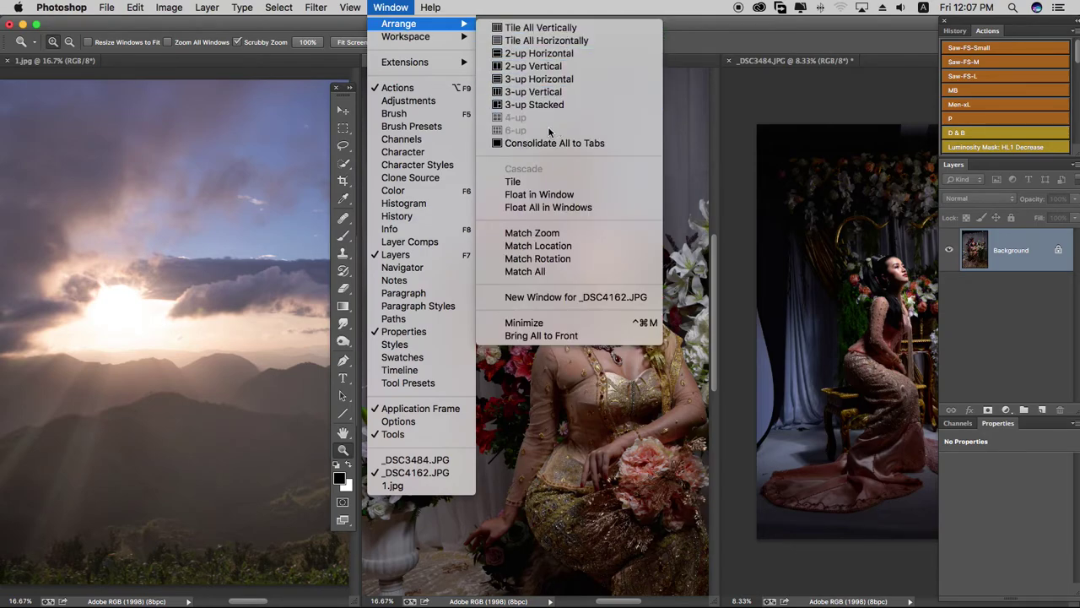
pyautogui.click(537, 66)
pyautogui.press('Tab')
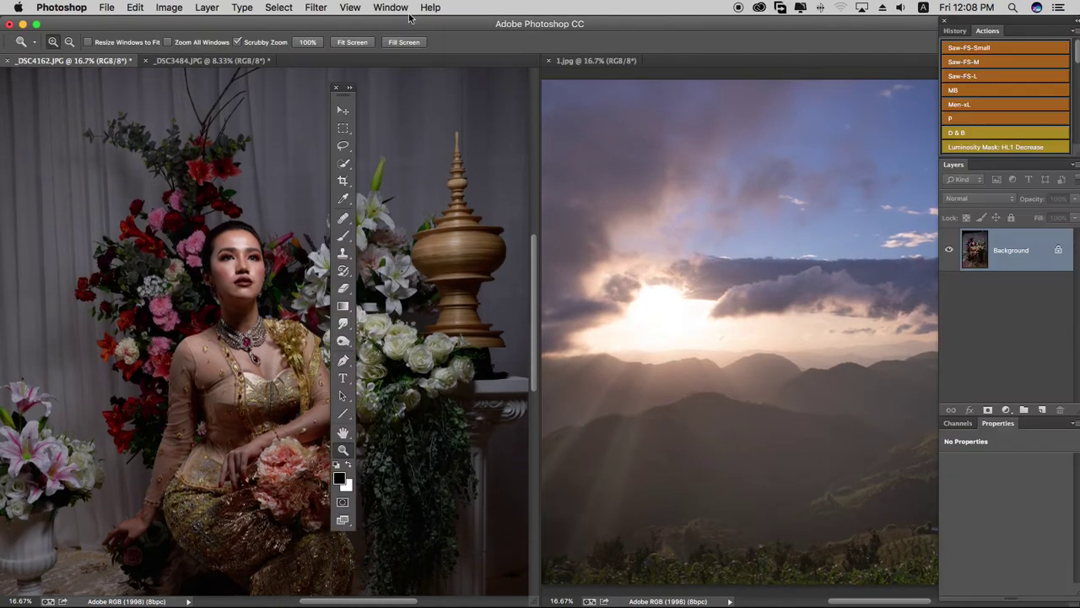
pyautogui.press('Tab')
# Step: Switch to Window > Arrange > 2-up Horizontal and zoom the top portrait in to 25%
pyautogui.click(391, 8)
pyautogui.moveTo(420, 39)
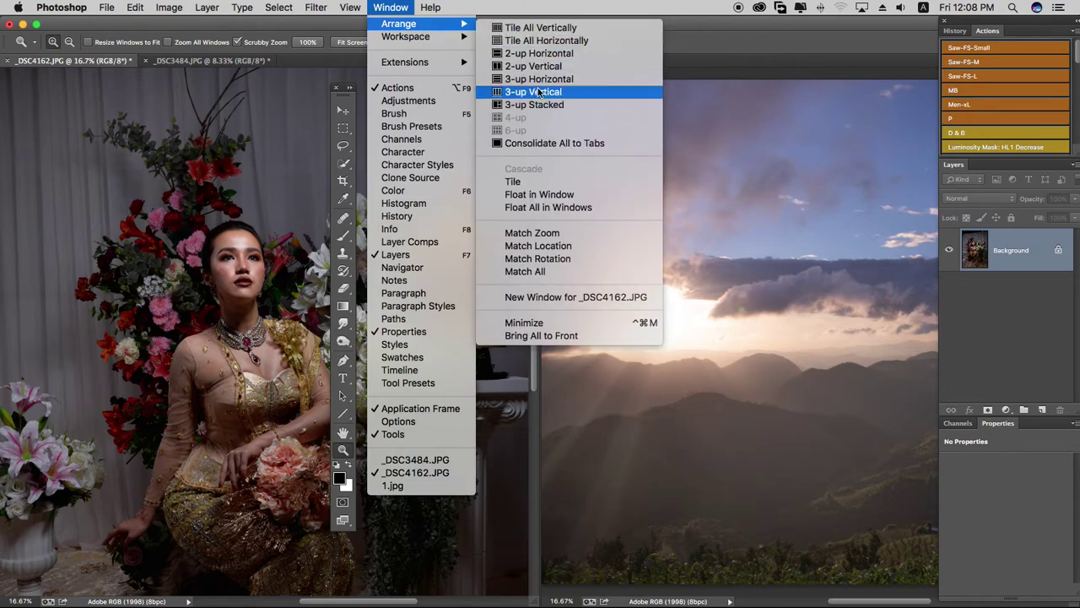
pyautogui.click(598, 54)
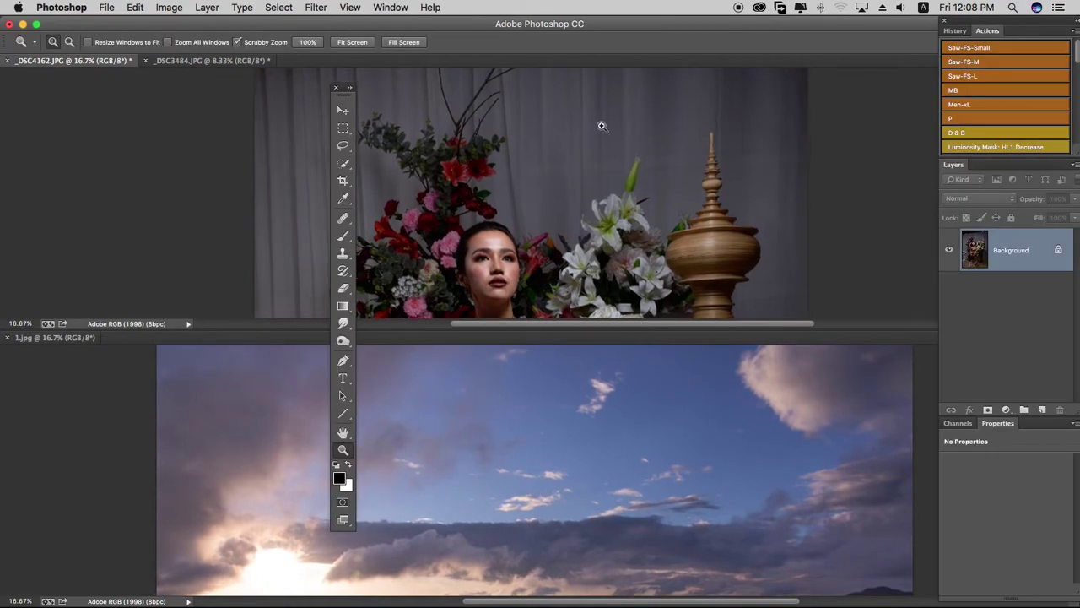
pyautogui.click(537, 222)
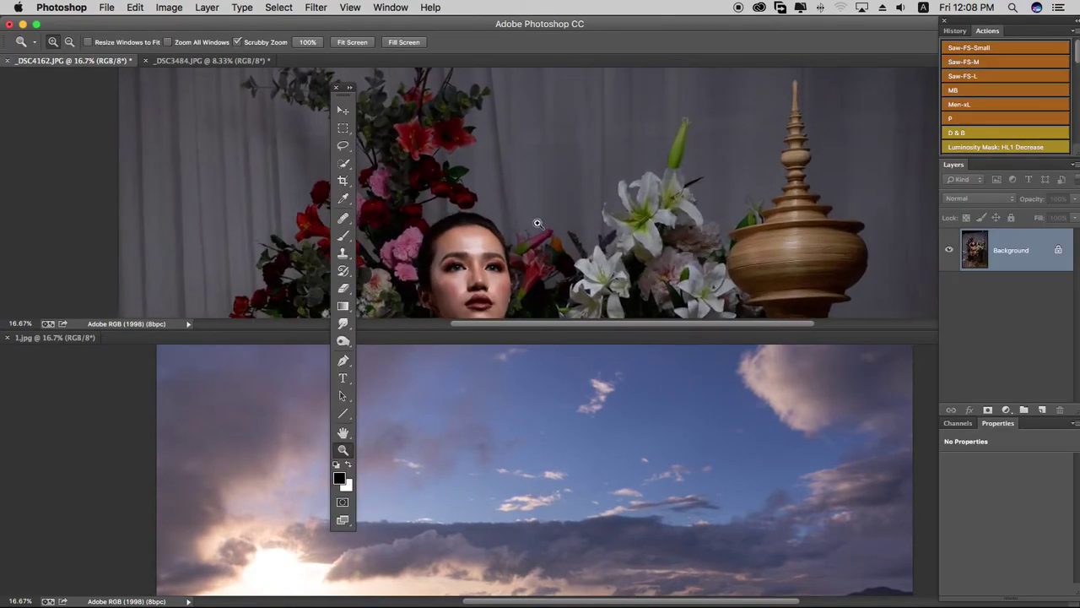
pyautogui.keyDown('alt'); pyautogui.click(588, 199); pyautogui.keyUp('alt')
pyautogui.moveTo(588, 199); pyautogui.dragTo(666, 195)
# Step: Zoom the top portrait out and in between 5% and 16.7%, ending at 6.25%
pyautogui.keyDown('alt'); pyautogui.click(666, 195); pyautogui.keyUp('alt')
pyautogui.keyDown('alt'); pyautogui.click(647, 196); pyautogui.keyUp('alt')
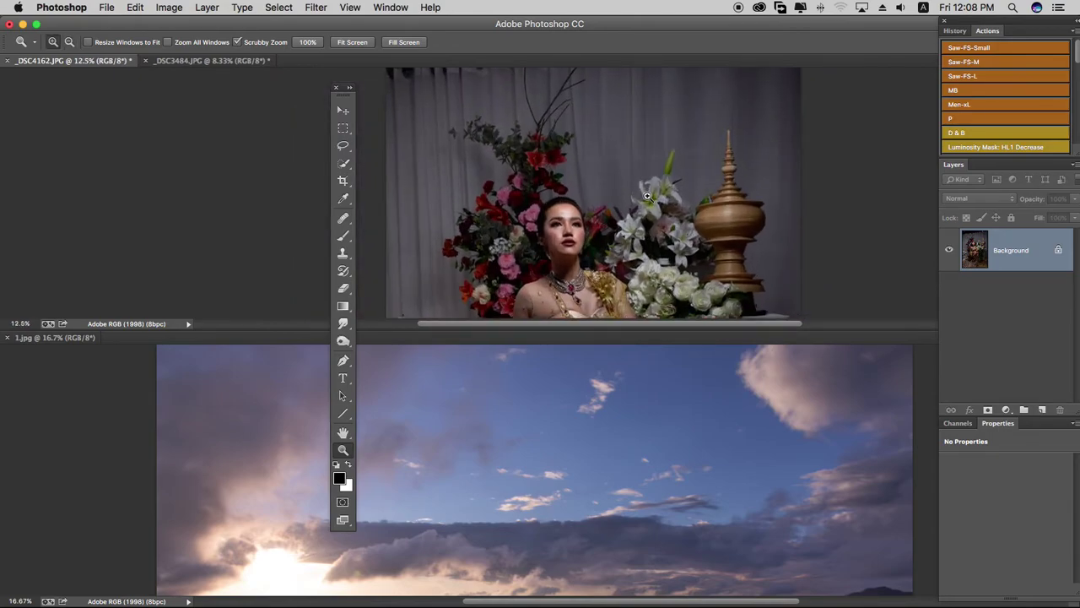
pyautogui.moveTo(647, 197); pyautogui.dragTo(653, 174)
pyautogui.click(625, 224)
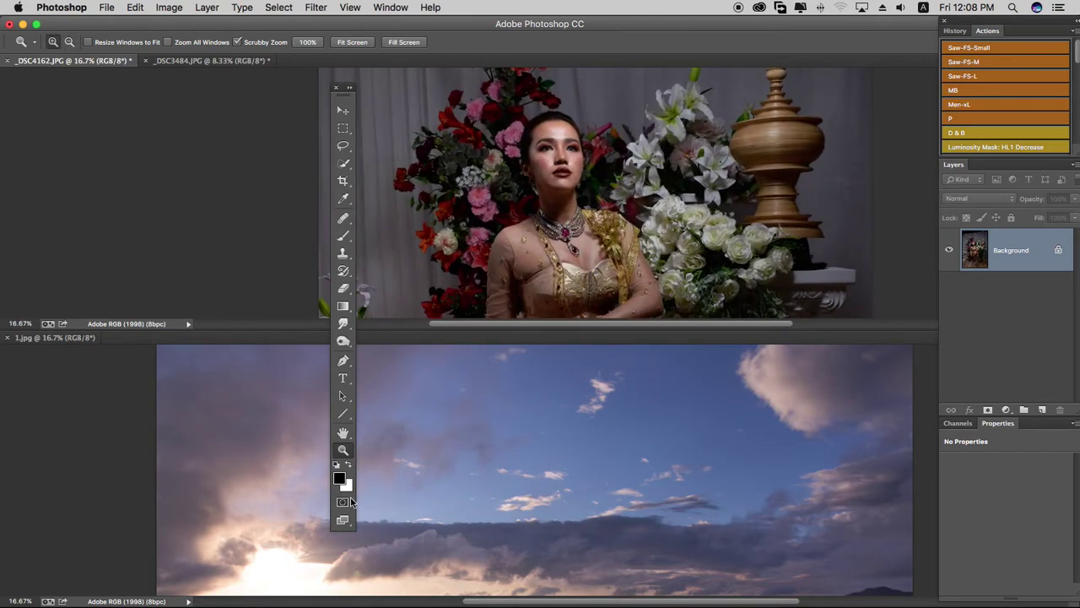
pyautogui.moveTo(344, 91); pyautogui.dragTo(404, 88)
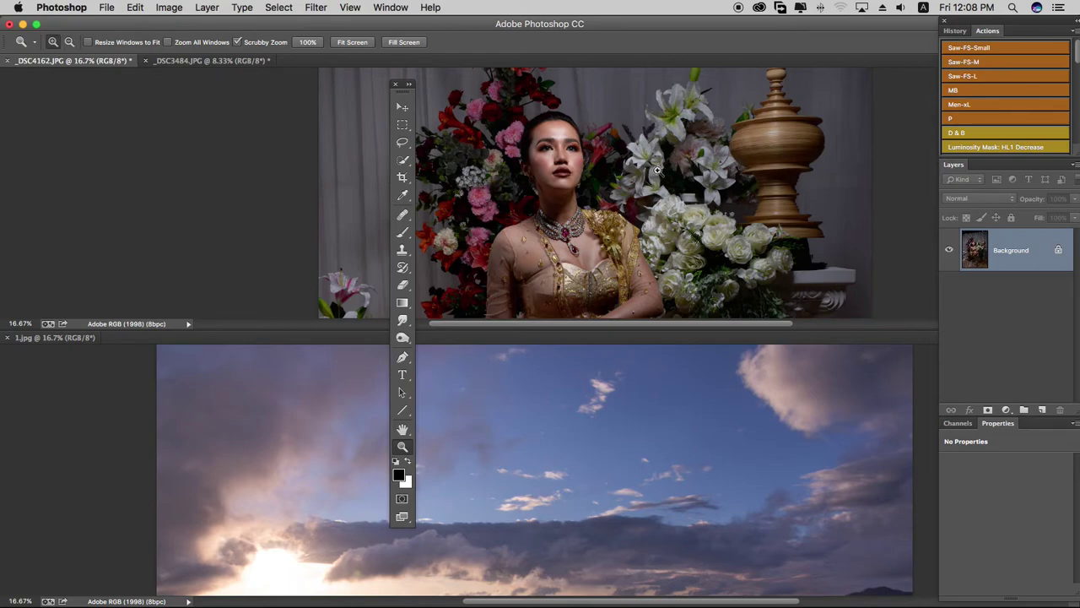
pyautogui.keyDown('alt'); pyautogui.click(615, 115); pyautogui.keyUp('alt')
pyautogui.moveTo(615, 114); pyautogui.dragTo(606, 211)
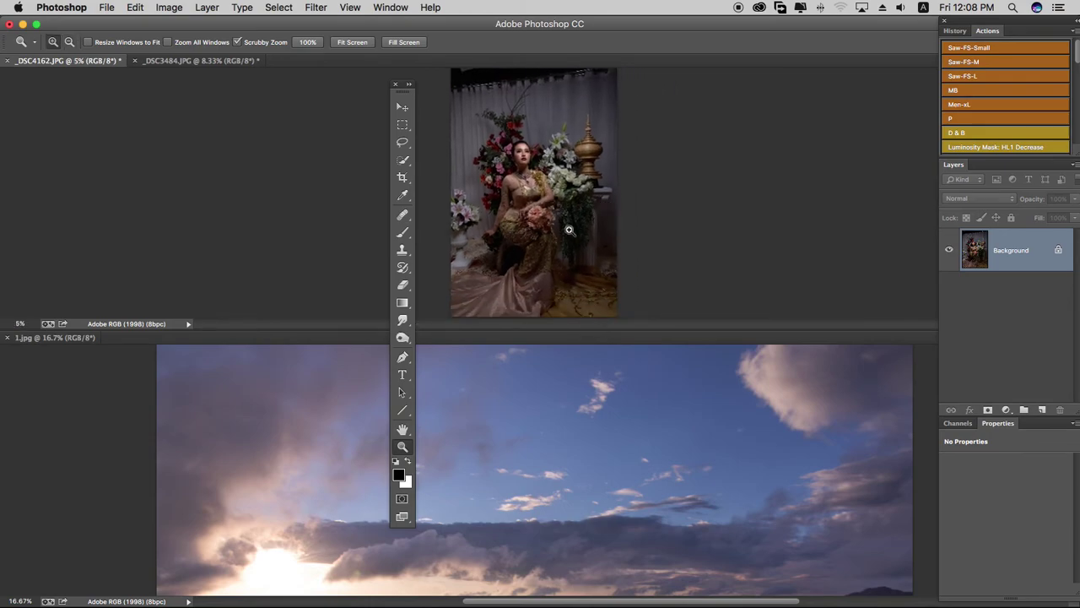
pyautogui.click(527, 186)
pyautogui.moveTo(527, 186); pyautogui.dragTo(649, 162)
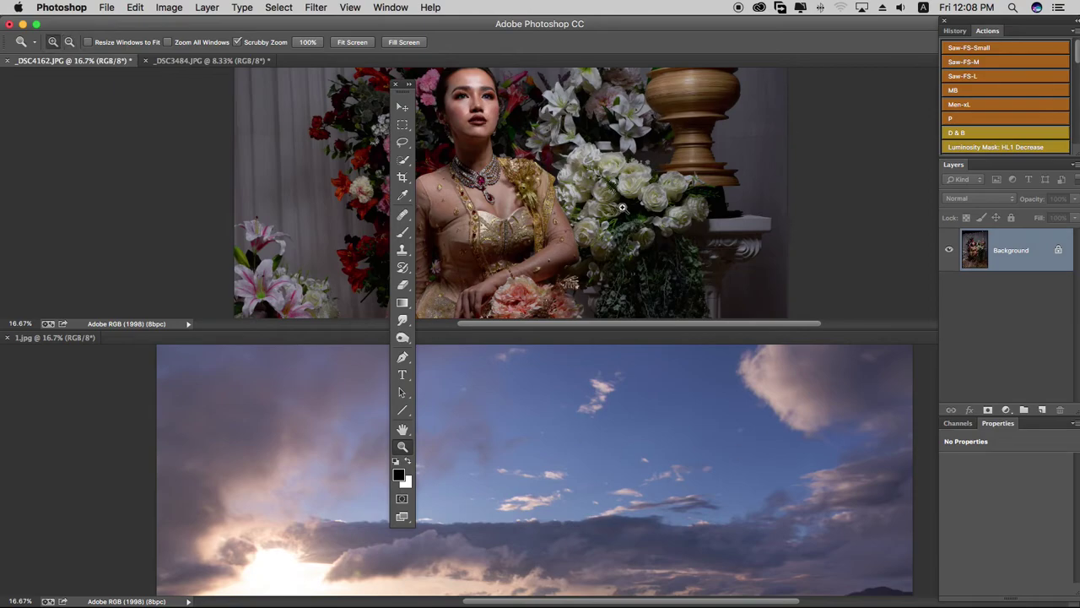
pyautogui.moveTo(631, 199); pyautogui.dragTo(541, 213)
pyautogui.keyDown('alt'); pyautogui.click(642, 204); pyautogui.keyUp('alt')
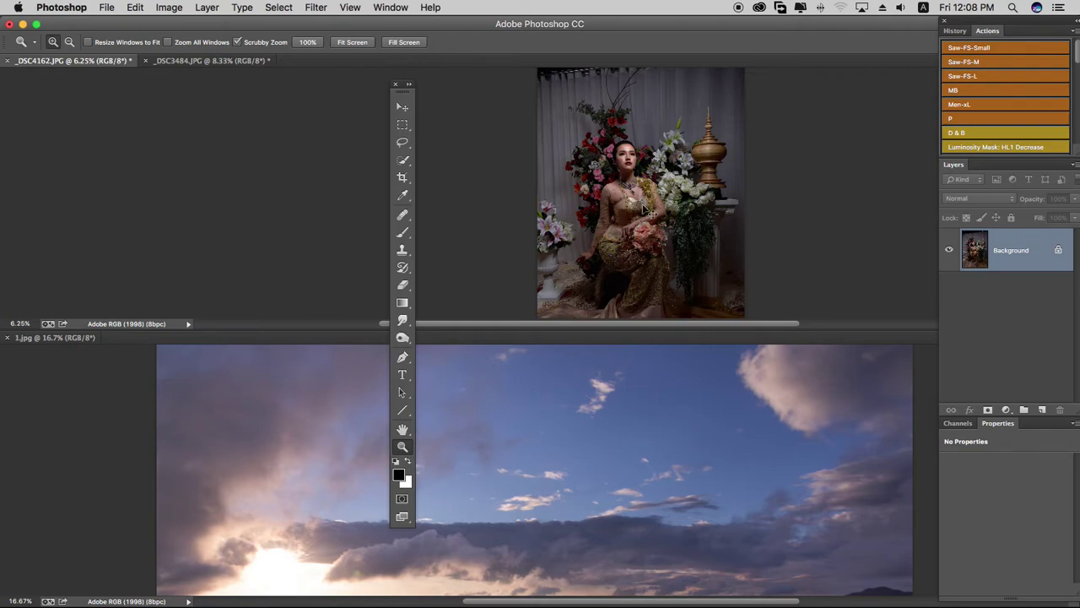
# Step: Step the portrait zoom in and out with Cmd+plus and Cmd+minus
pyautogui.press('super+plus')
pyautogui.press('super+plus')
pyautogui.press('super+minus')
pyautogui.press('super+plus')
pyautogui.press('super+minus')
pyautogui.press('super+minus')
pyautogui.press('super+minus')
pyautogui.press('super+minus')
pyautogui.press('super+minus')
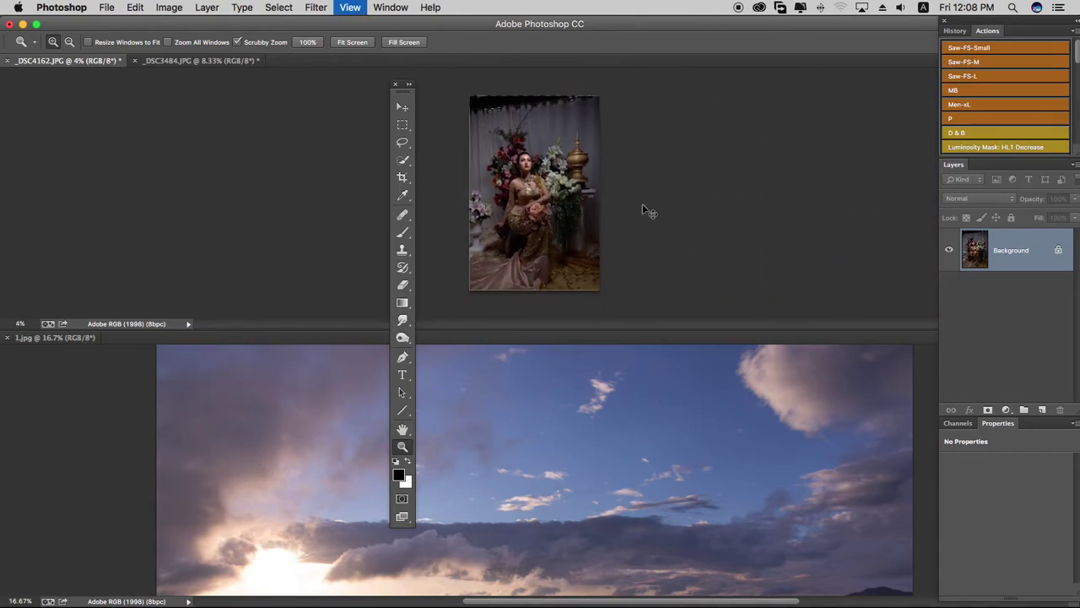
pyautogui.press('super+minus')
pyautogui.press('super+plus')
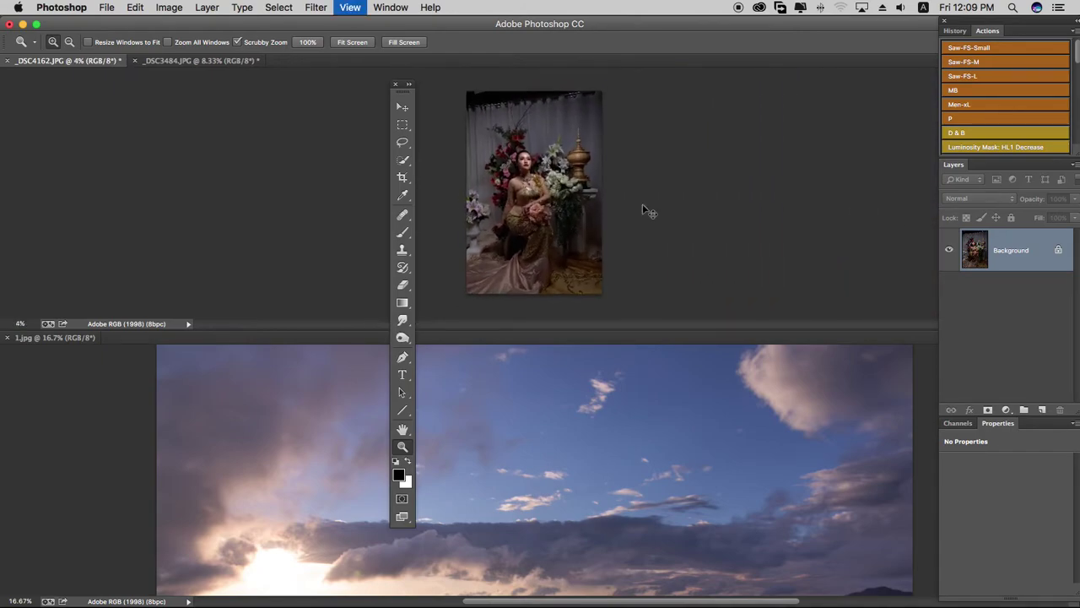
pyautogui.press('super+plus')
pyautogui.press('super+plus')
pyautogui.press('super+plus')
pyautogui.press('super+minus')
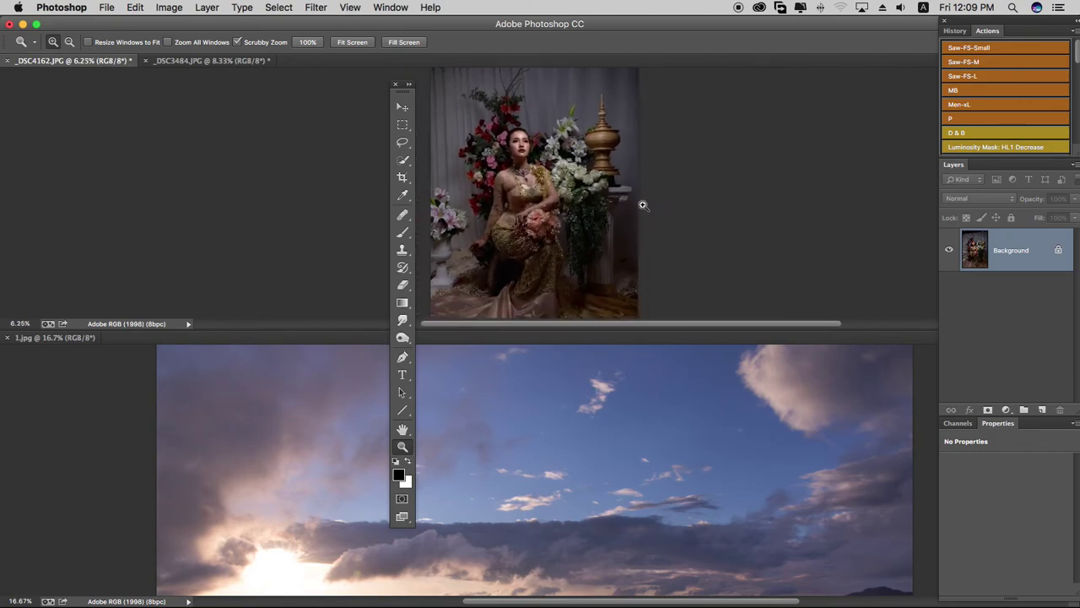
# Step: Make the 1.jpg sky photo the active document
pyautogui.click(679, 444)
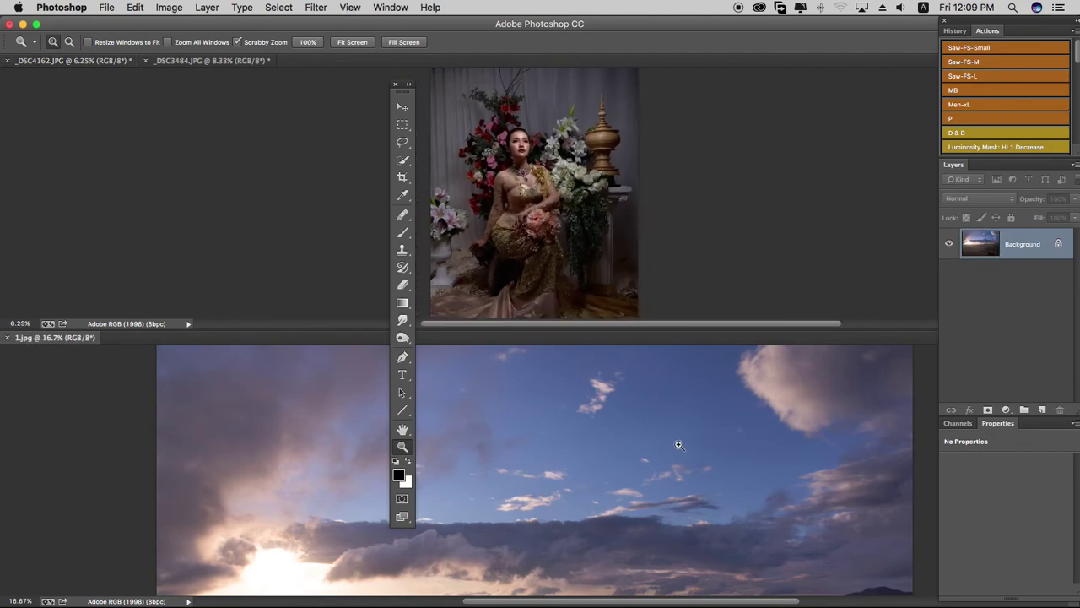
pyautogui.click(662, 129)
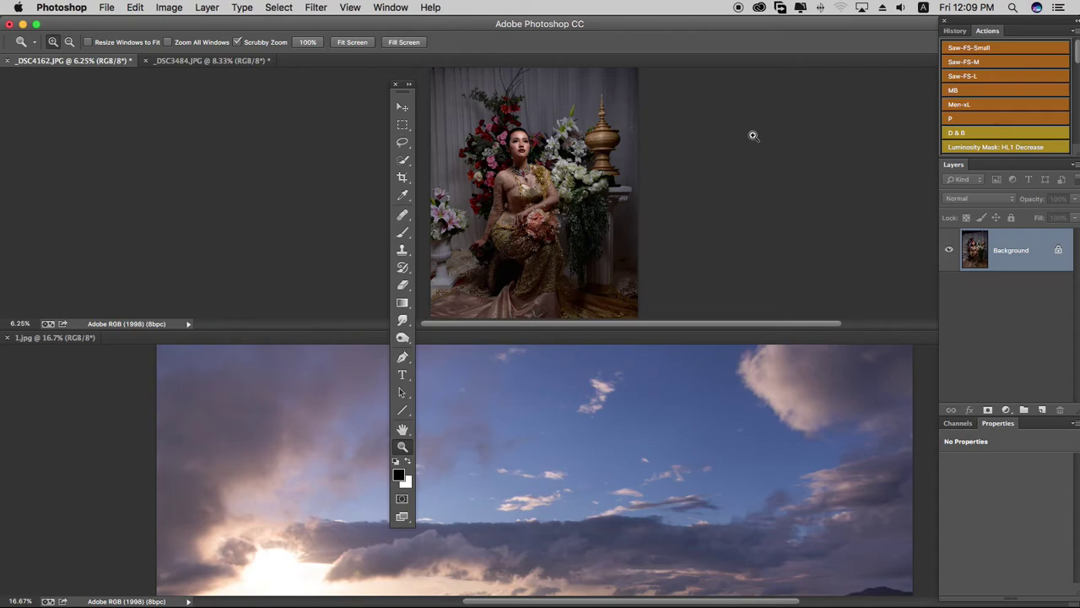
pyautogui.click(743, 429)
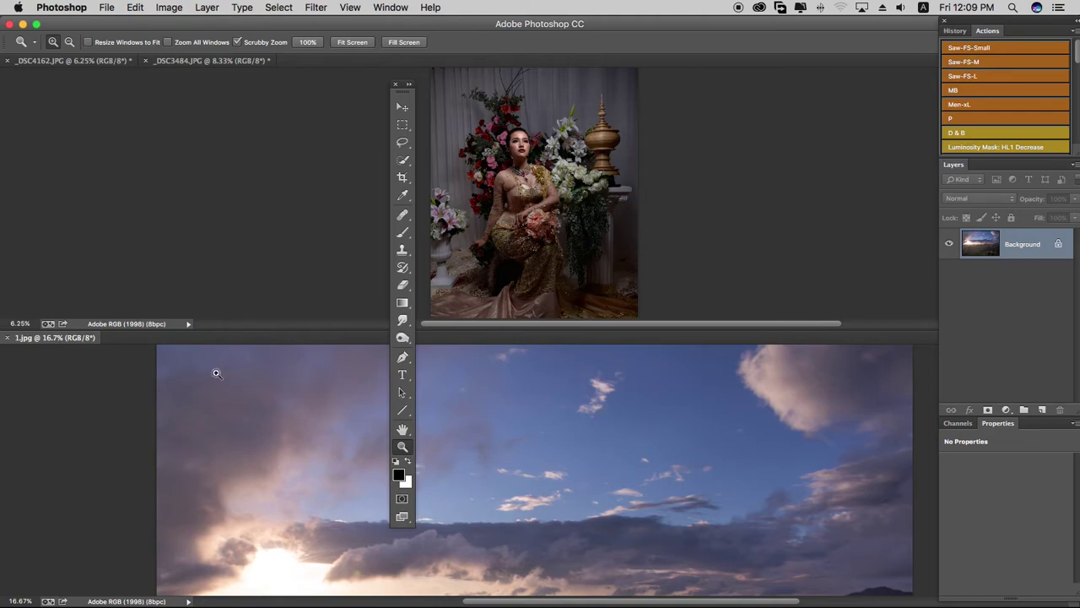
# Step: Zoom the sky landscape with Cmd+minus/plus to 8.33% and switch to the Move tool
pyautogui.click(627, 415)
pyautogui.press('super+minus')
pyautogui.press('super+minus')
pyautogui.press('super+minus')
pyautogui.press('super+plus')
pyautogui.press('super+minus')
pyautogui.press('super+plus')
pyautogui.press('v')
# Step: Show the portrait alone in full screen mode and apply View > Fit on Screen
pyautogui.click(688, 166)
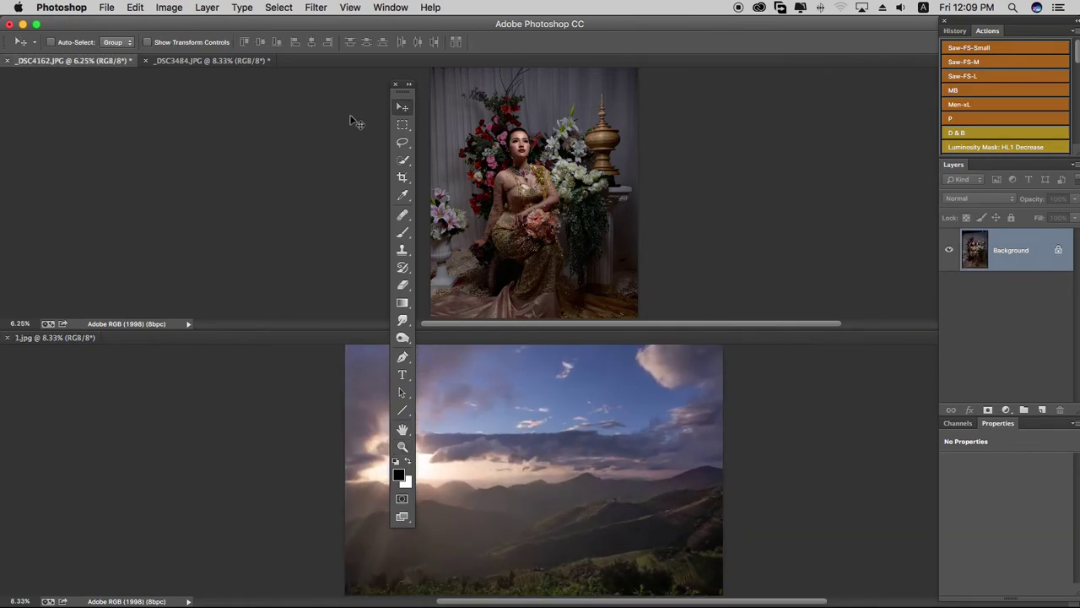
pyautogui.press('f')
pyautogui.click(350, 7)
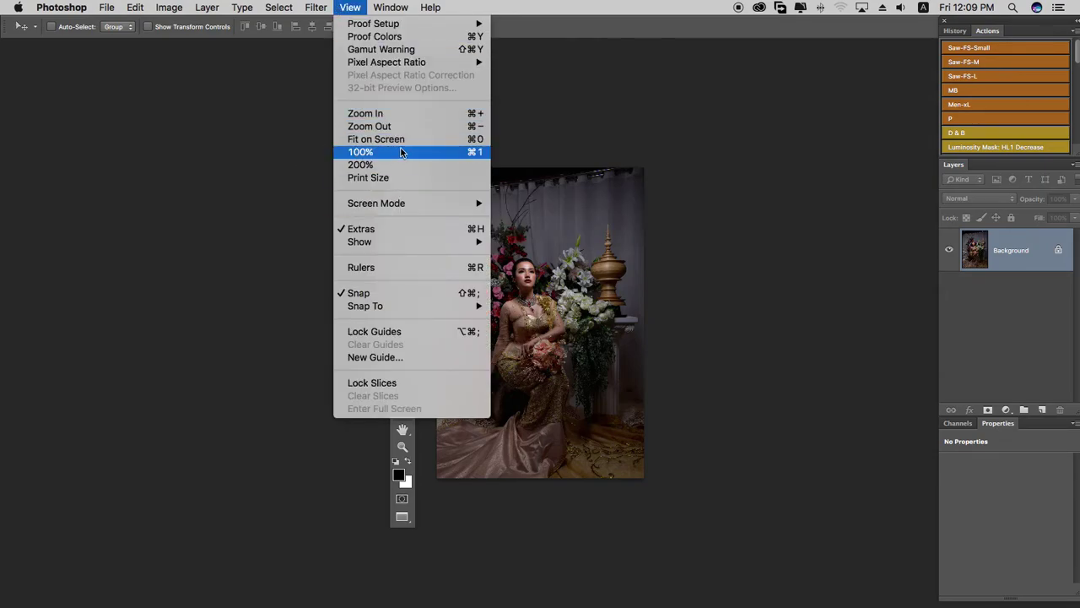
pyautogui.click(424, 141)
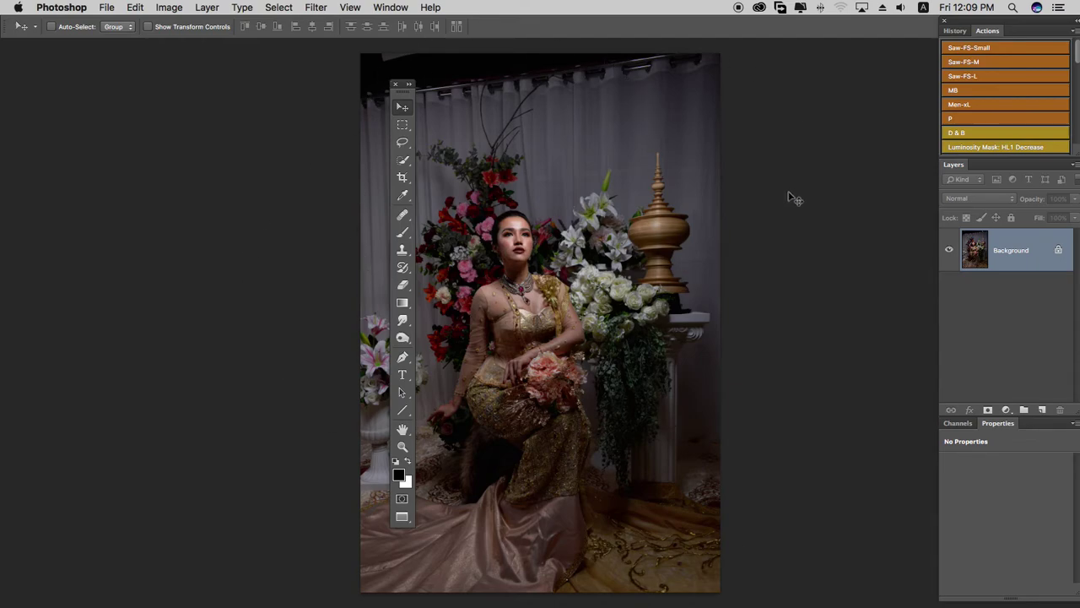
# Step: Refit the portrait with Fit on Screen, zoom far out, and fit again with Cmd+0
pyautogui.click(349, 8)
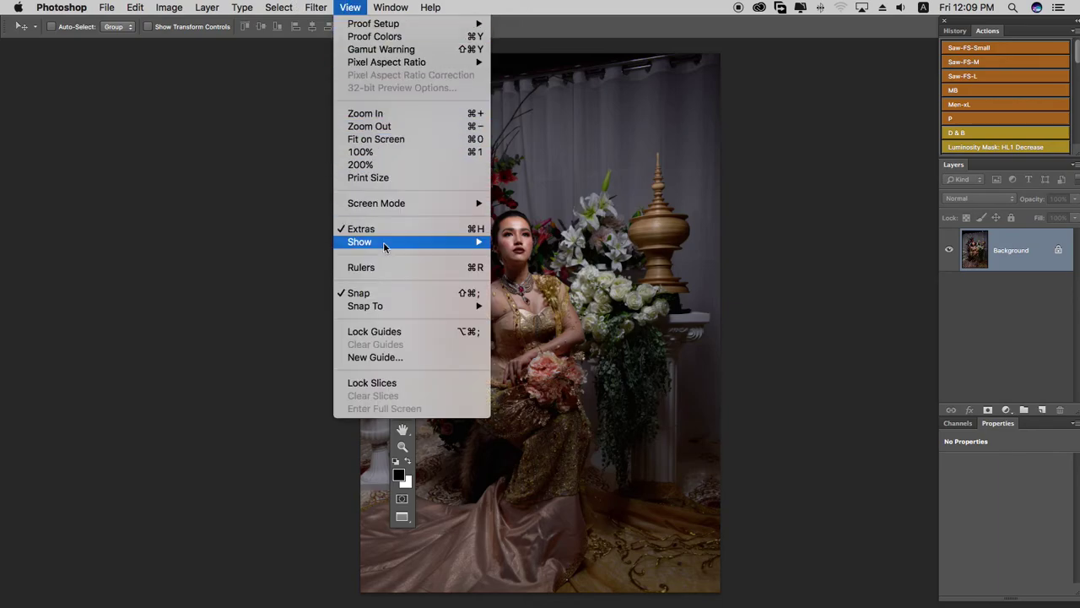
pyautogui.click(425, 141)
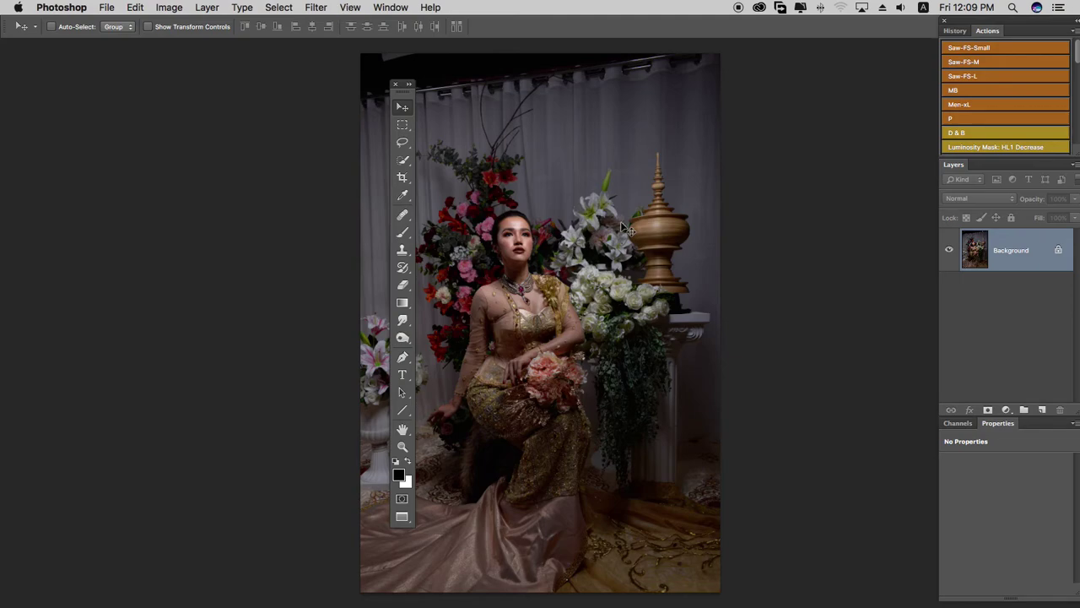
pyautogui.press('super+minus')
pyautogui.press('super+minus')
pyautogui.press('super+minus')
pyautogui.press('super+minus')
pyautogui.press('super+minus')
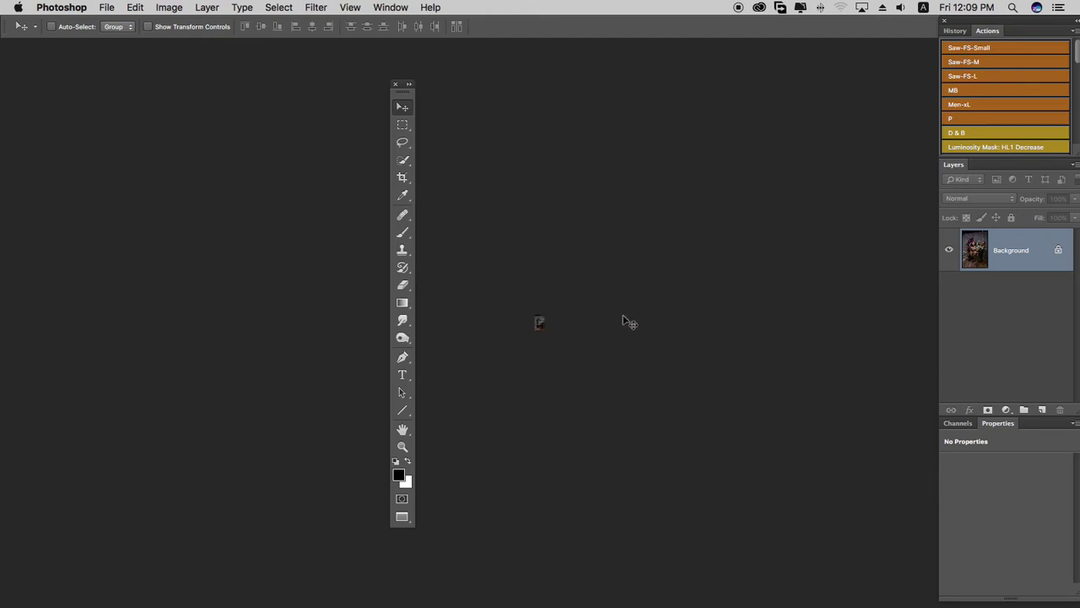
pyautogui.press('super+0')
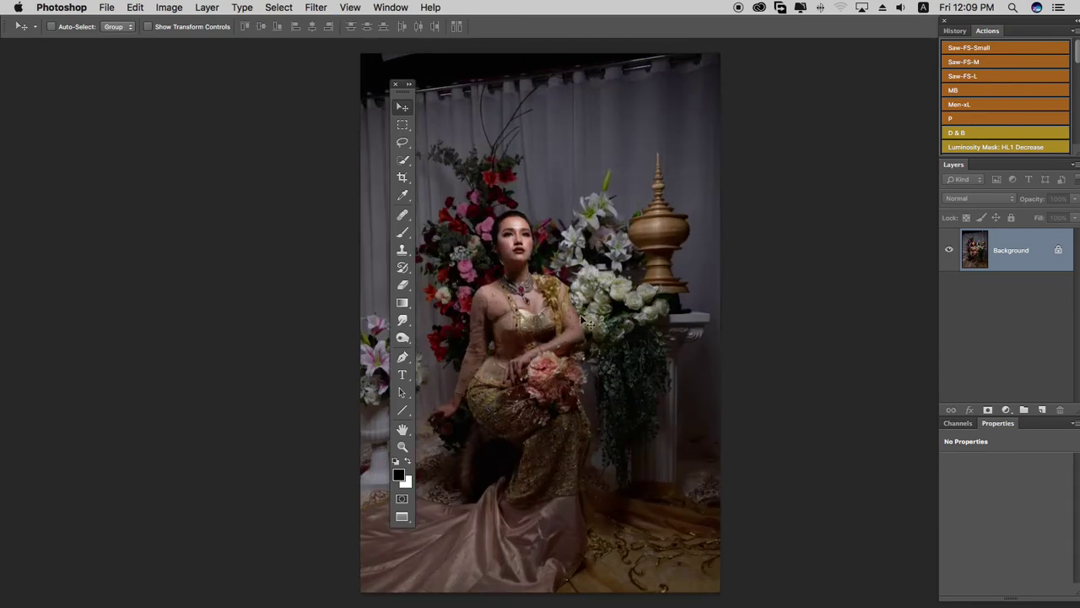
pyautogui.click(339, 5)
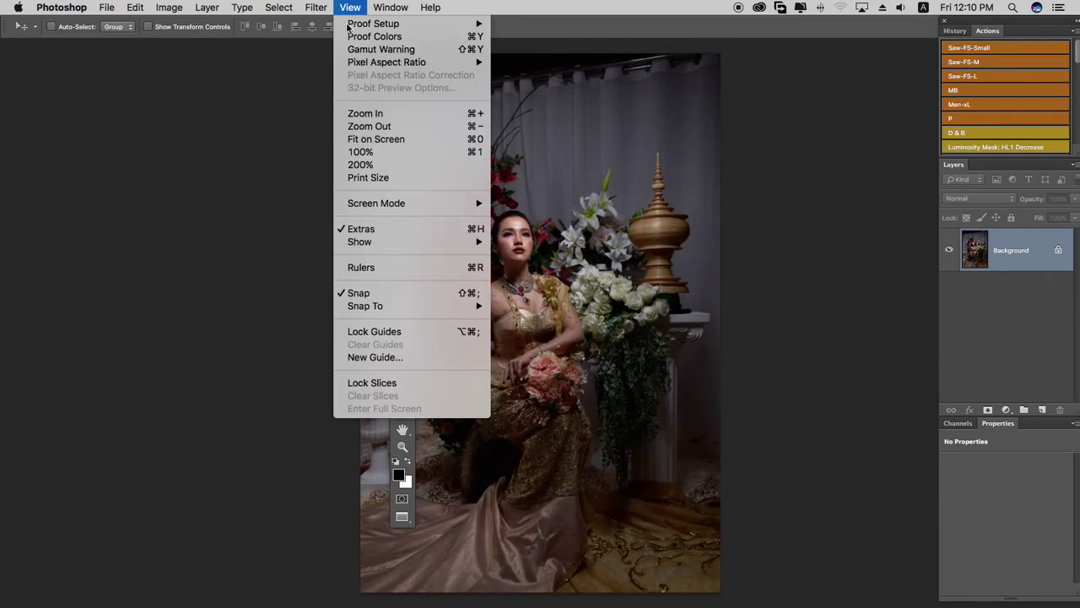
pyautogui.click(422, 153)
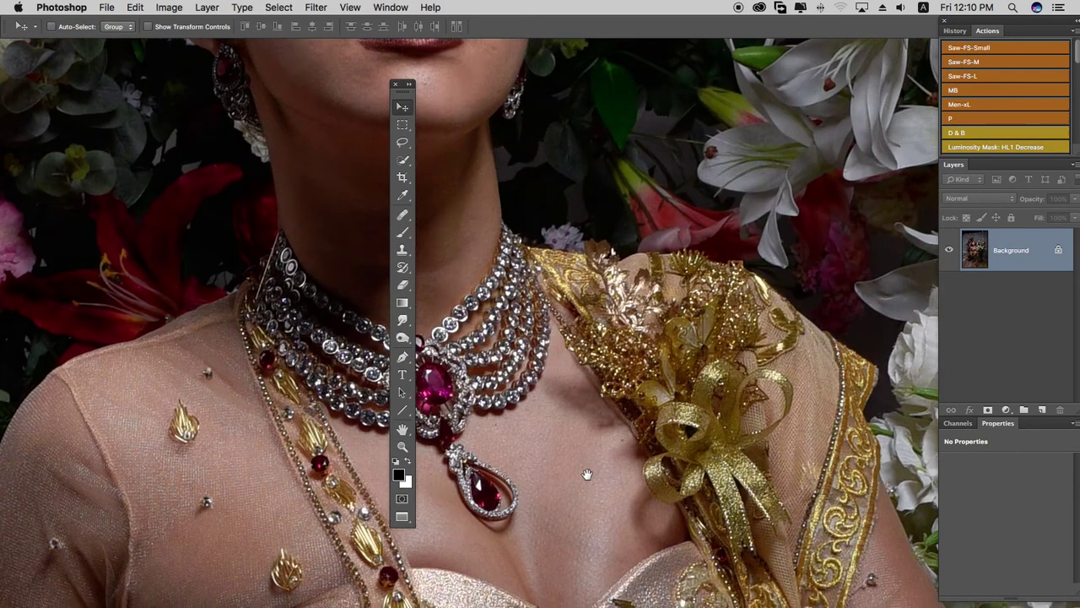
pyautogui.moveTo(517, 94); pyautogui.dragTo(558, 556)
pyautogui.click(351, 7)
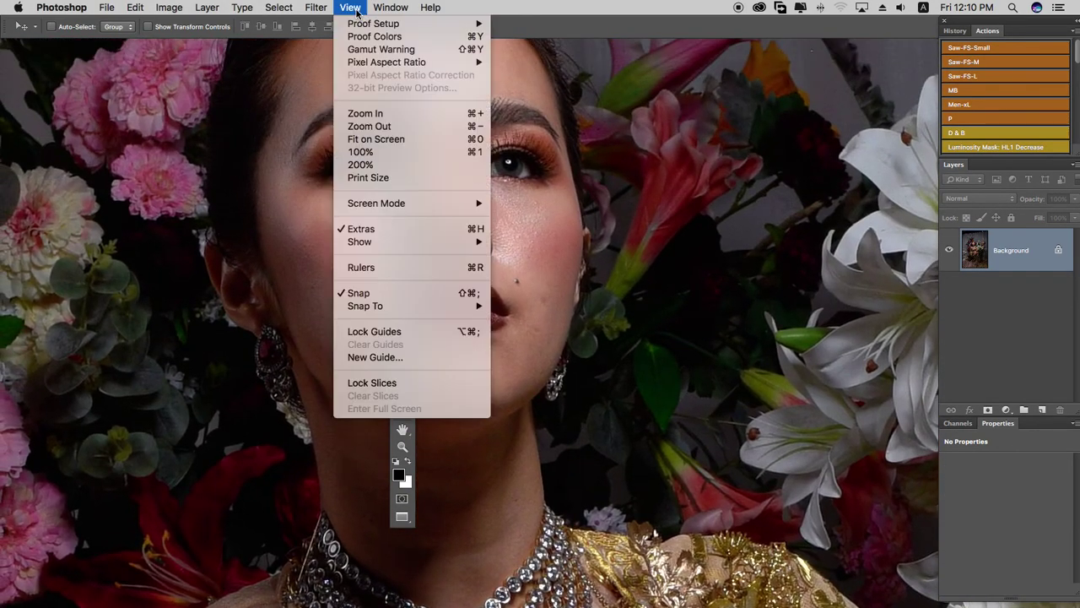
pyautogui.click(388, 153)
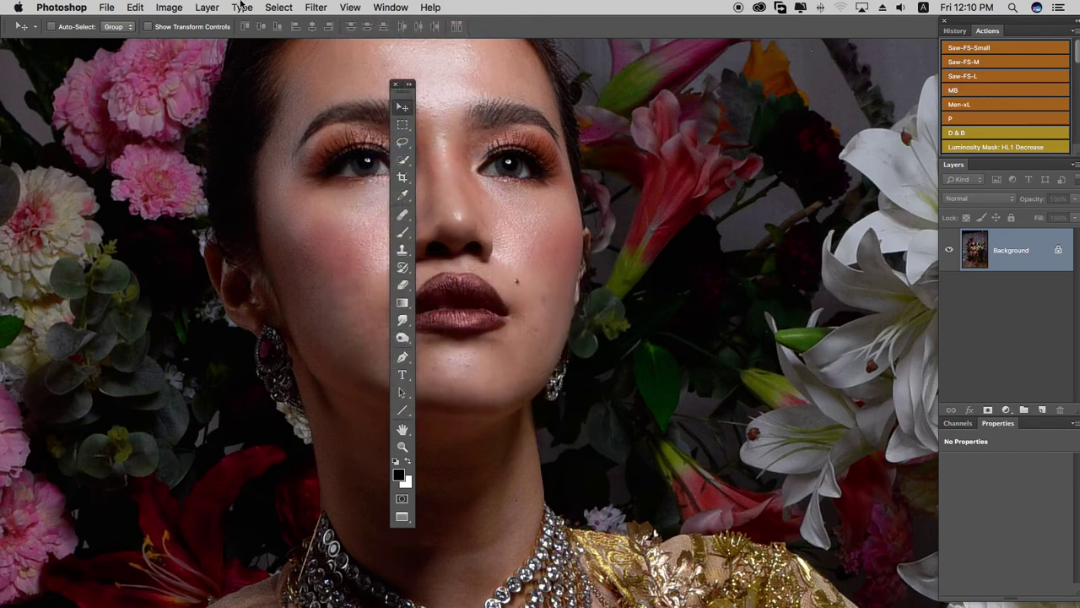
pyautogui.click(349, 7)
pyautogui.click(377, 165)
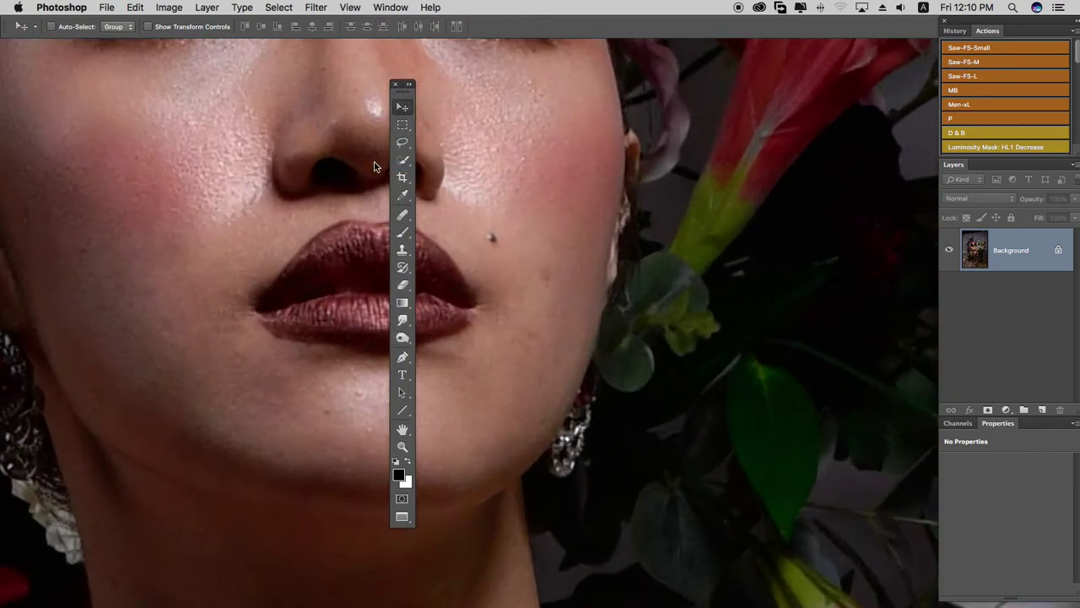
pyautogui.press('super+minus')
pyautogui.press('super+minus')
pyautogui.press('super+minus')
pyautogui.press('super+minus')
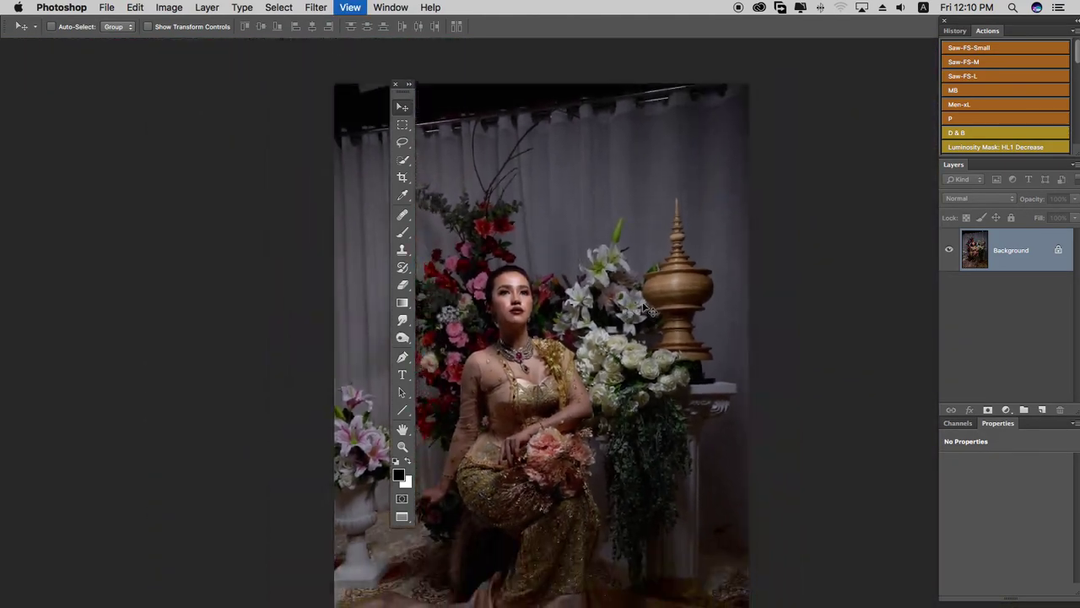
pyautogui.press('super+minus')
pyautogui.press('super+plus')
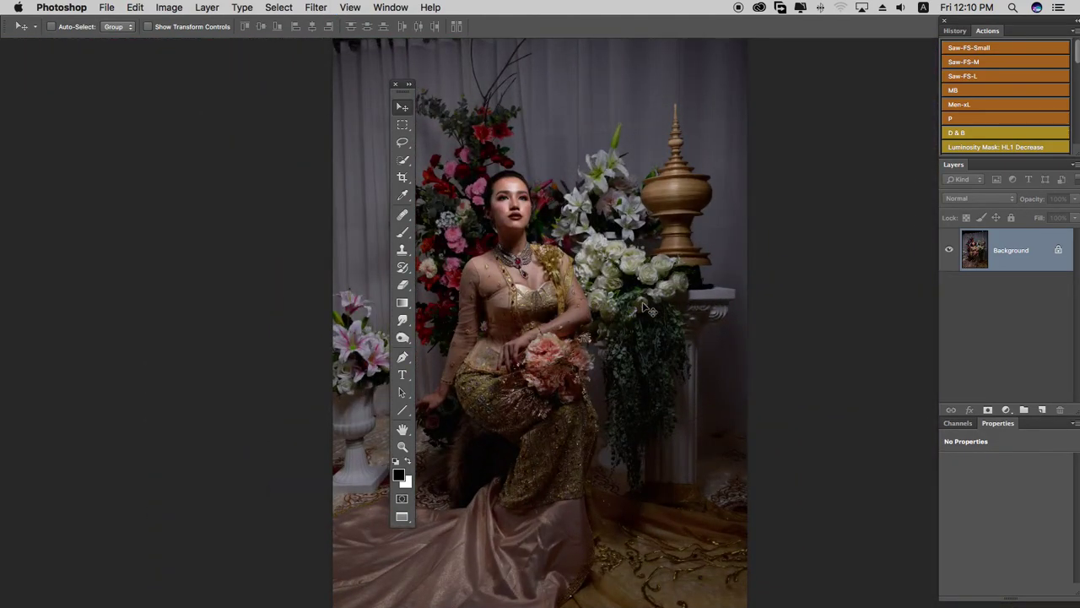
pyautogui.click(347, 7)
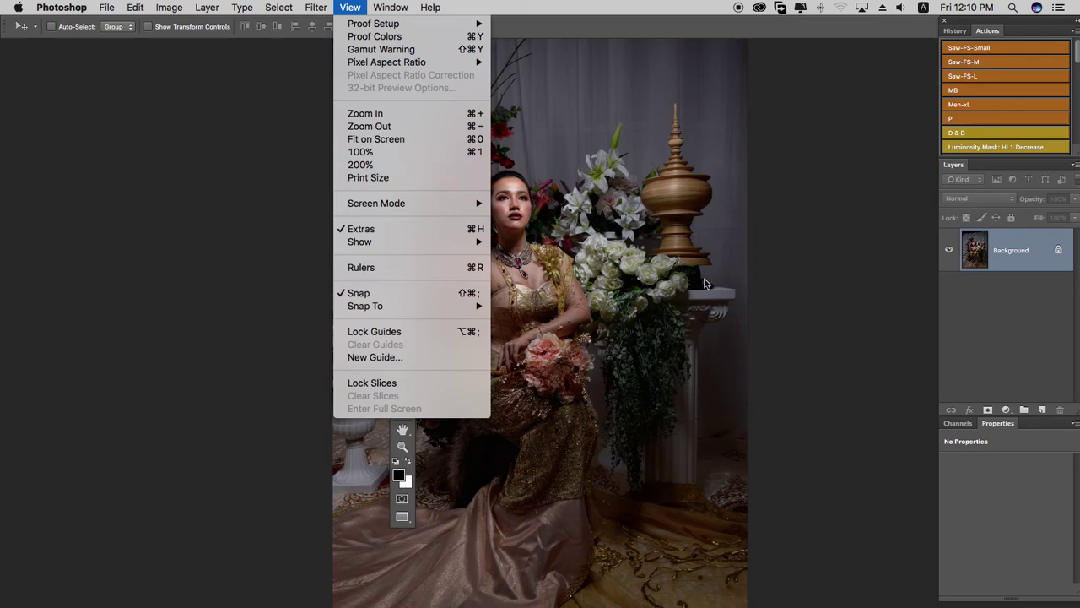
pyautogui.click(577, 211)
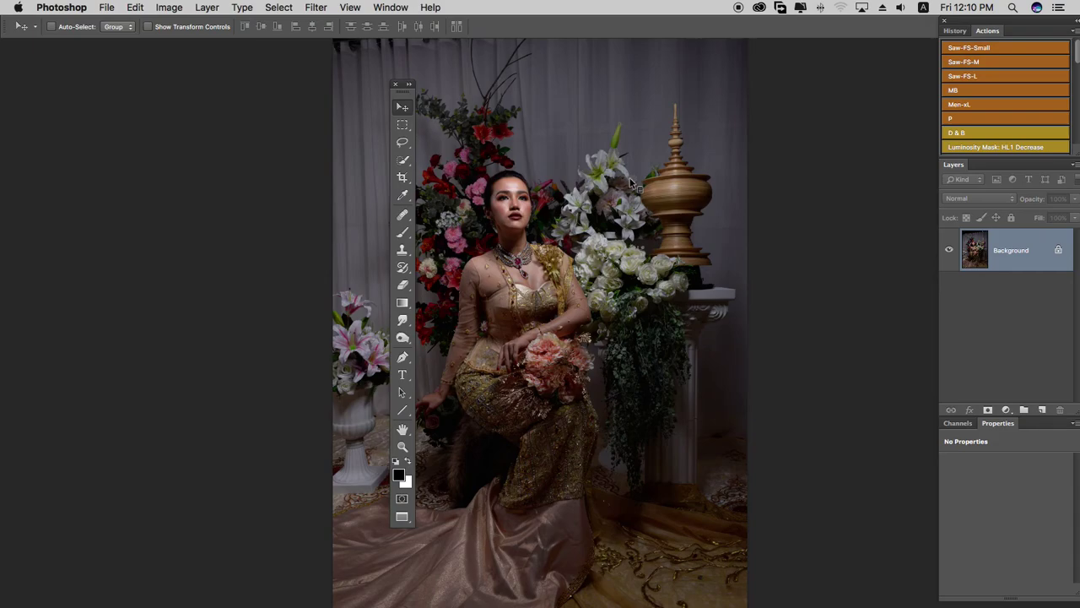
pyautogui.hotkey('ctrl', 'Tab')
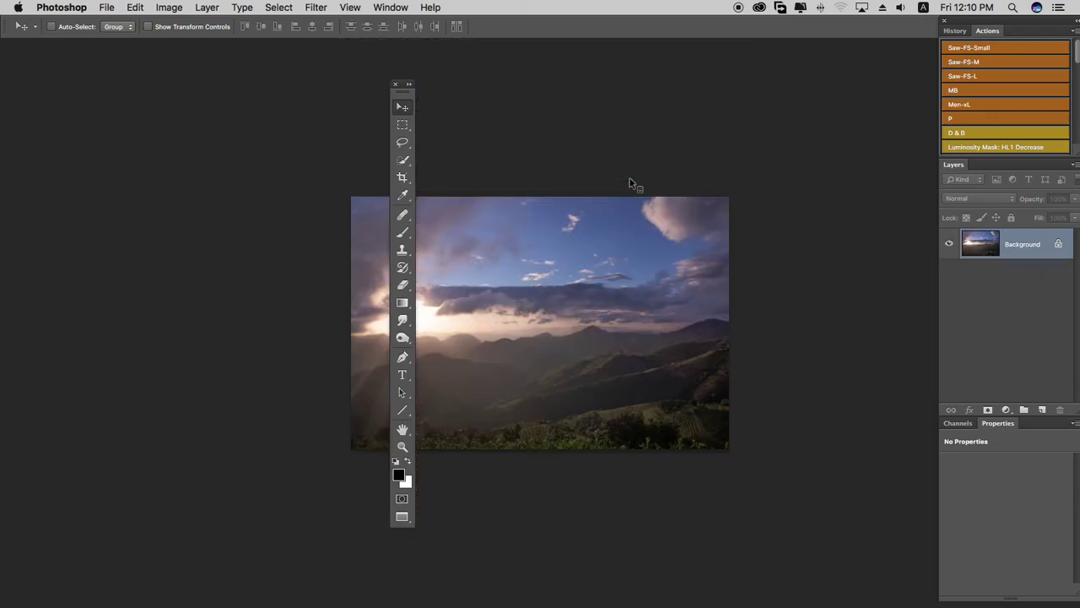
pyautogui.hotkey('ctrl', 'Tab')
pyautogui.hotkey('ctrl', 'Tab')
pyautogui.hotkey('ctrl', 'Tab')
pyautogui.hotkey('ctrl', 'Tab')
pyautogui.hotkey('ctrl', 'Tab')
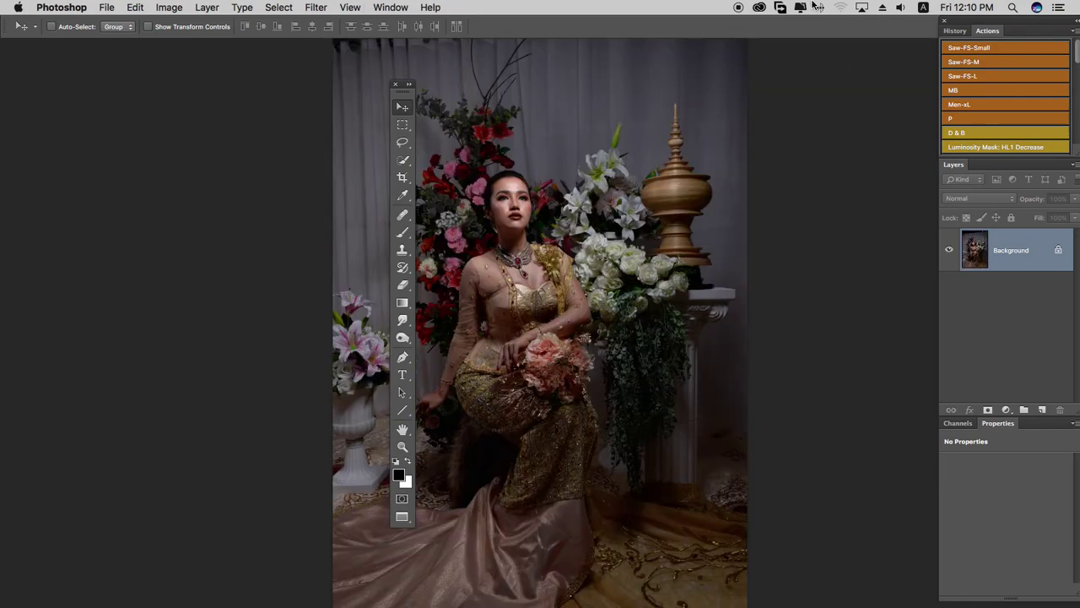
# Step: Apply Window > Arrange > 3-up Stacked: _DSC4162.JPG left, 1.jpg and _DSC3484.JPG stacked right
pyautogui.click(390, 6)
pyautogui.moveTo(417, 27)
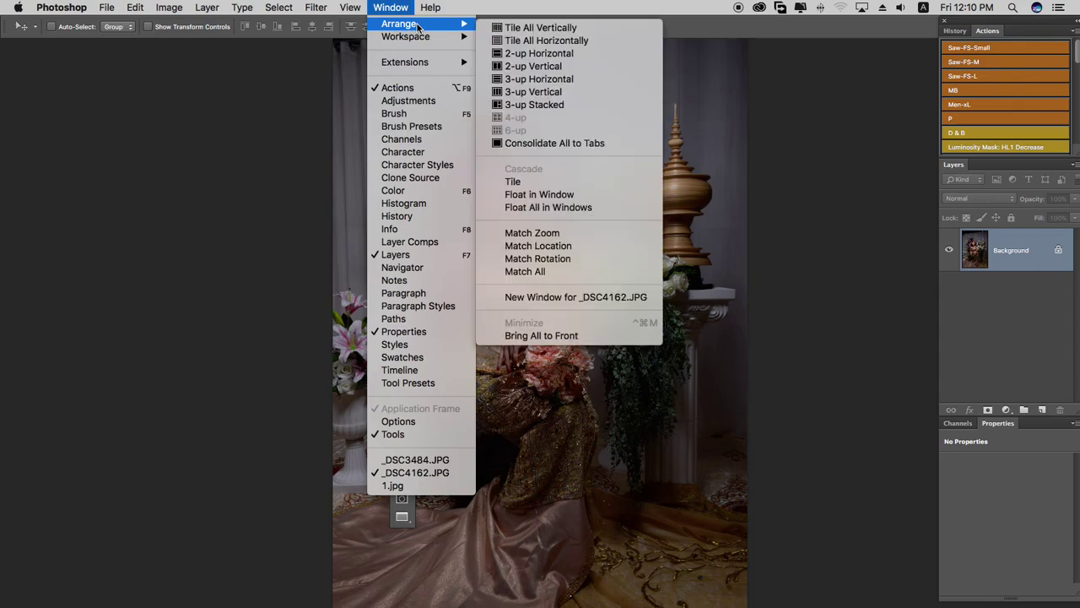
pyautogui.click(574, 106)
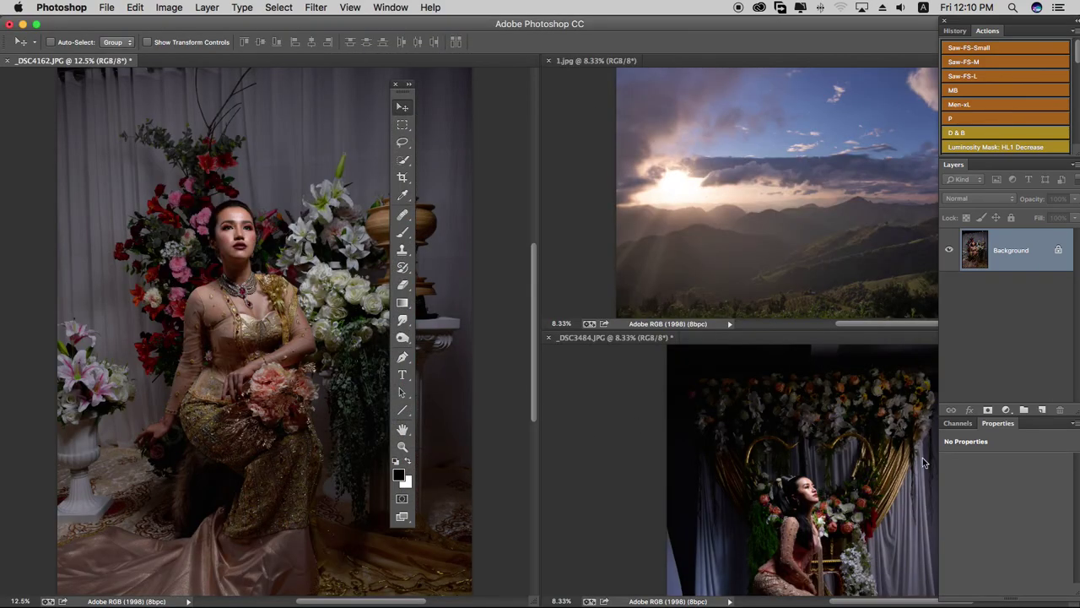